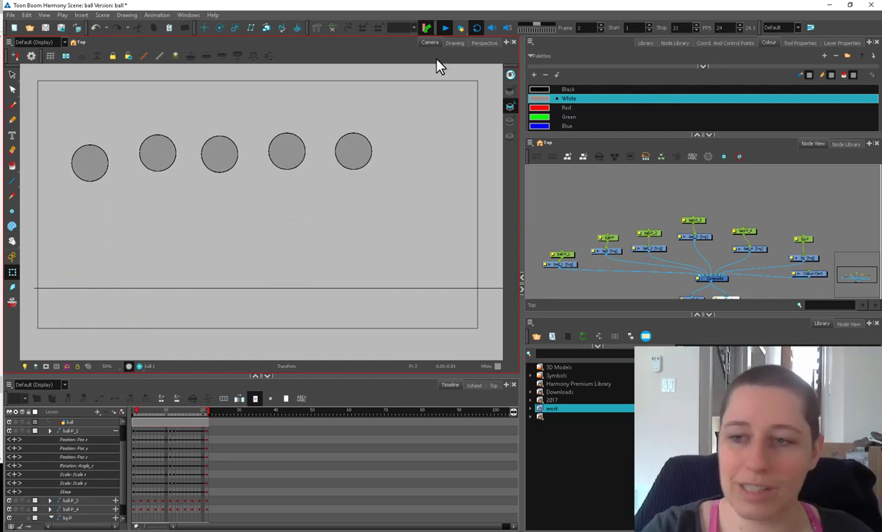
# Step: Turn on onion skinning for the first ball's full fall and play the five-ball animation
pyautogui.click(561, 259)
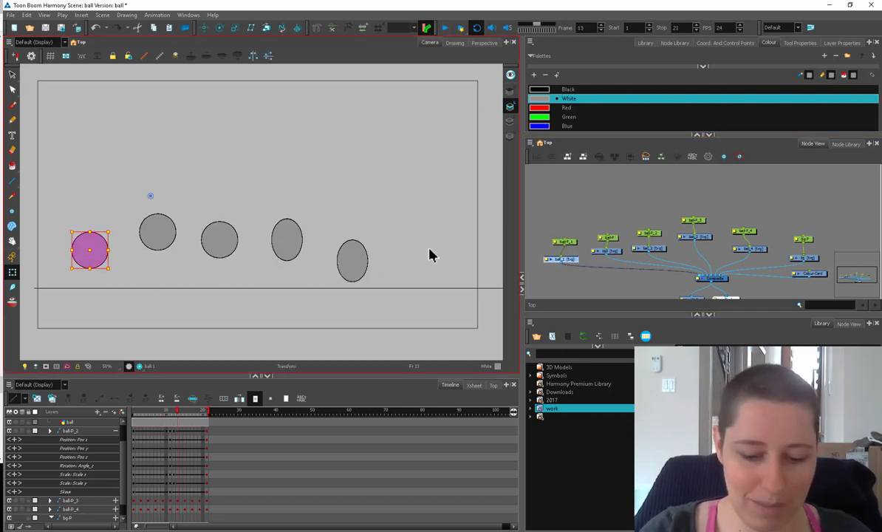
pyautogui.click(11, 302)
pyautogui.moveTo(174, 411)
pyautogui.mouseDown()
pyautogui.moveTo(123, 414)
pyautogui.moveTo(212, 412)
pyautogui.mouseUp()
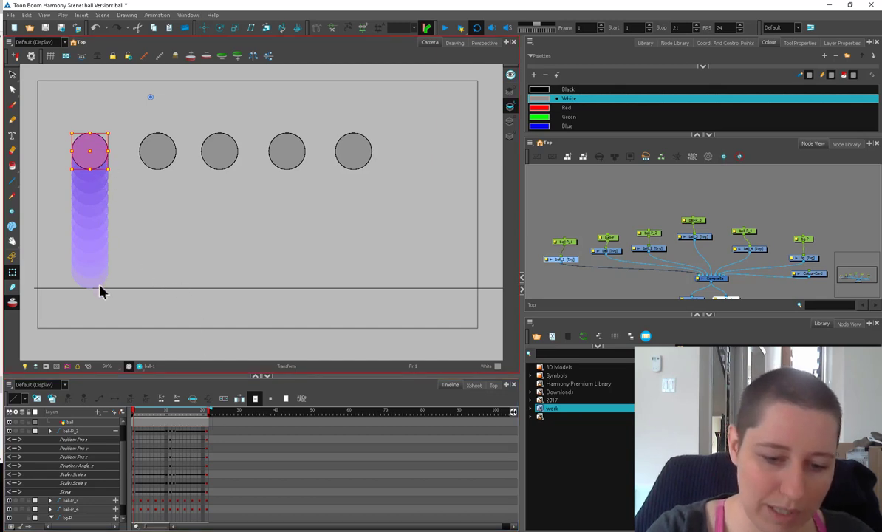
pyautogui.press('2')
pyautogui.moveTo(93, 270); pyautogui.dragTo(162, 275)
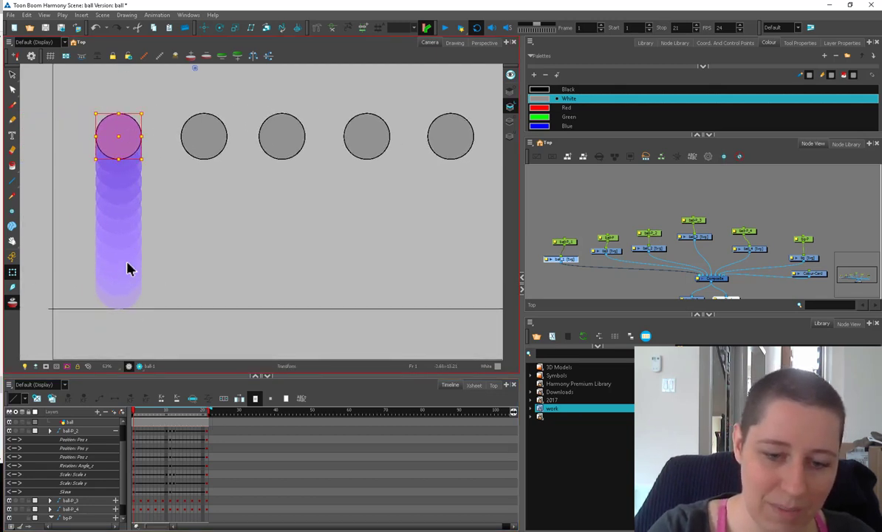
pyautogui.press('1')
pyautogui.moveTo(329, 234); pyautogui.dragTo(280, 242)
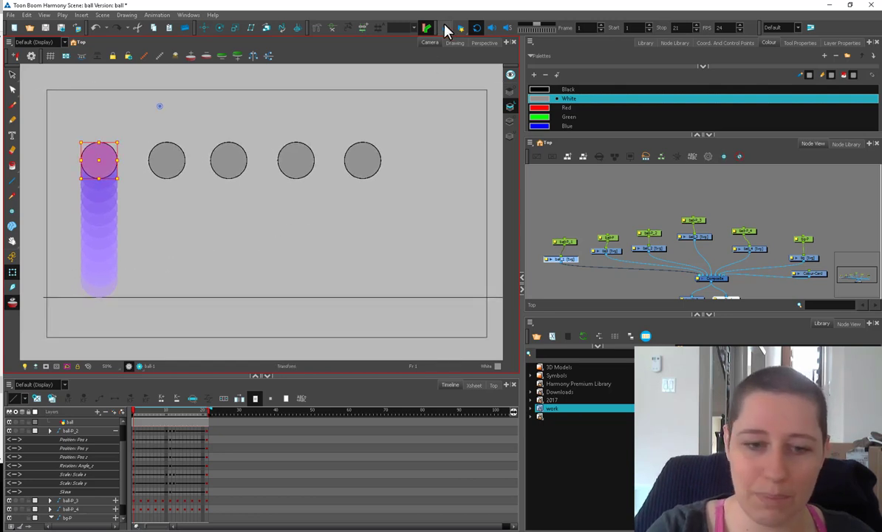
pyautogui.click(446, 28)
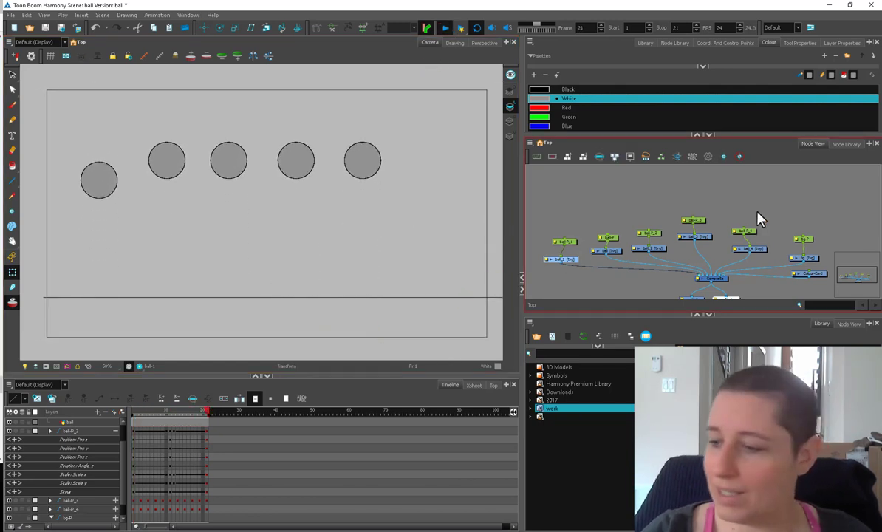
# Step: Disable the other four balls' drawing and peg nodes, and re-enable only the second ball beside the first
pyautogui.moveTo(762, 214); pyautogui.dragTo(624, 272)
pyautogui.click(597, 198)
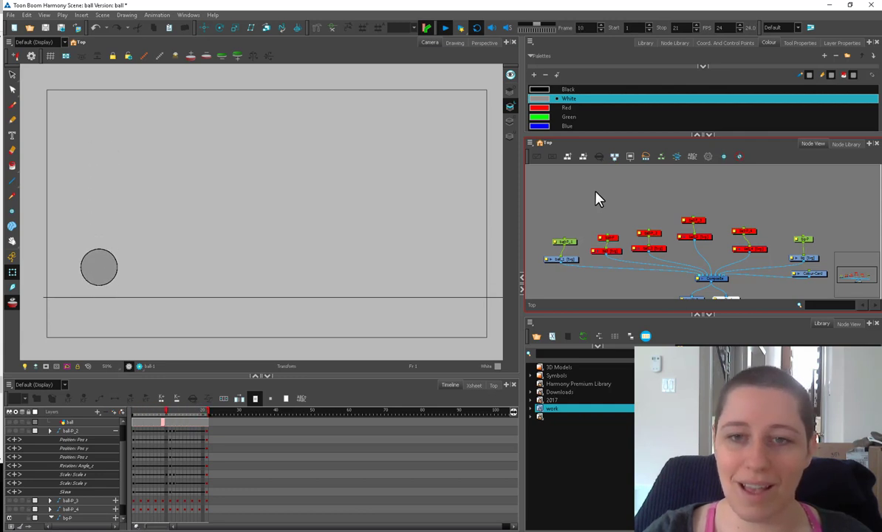
pyautogui.click(609, 253)
pyautogui.press('a')
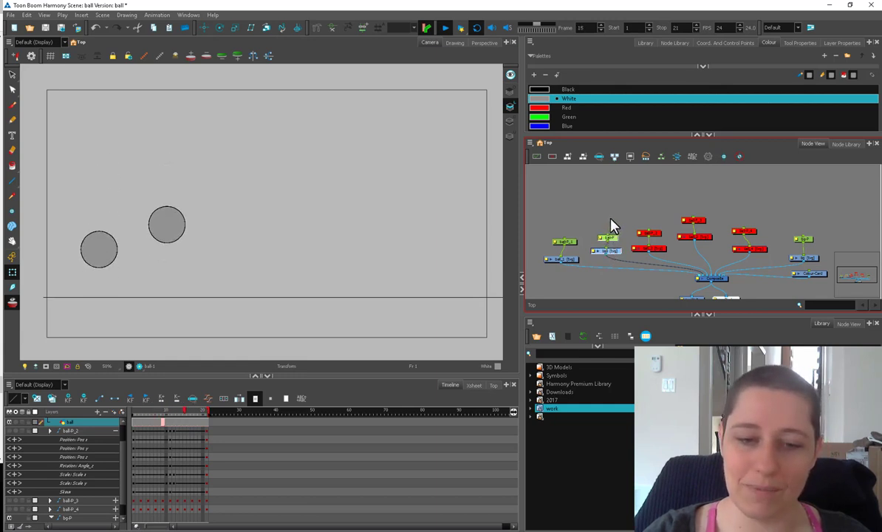
pyautogui.click(606, 220)
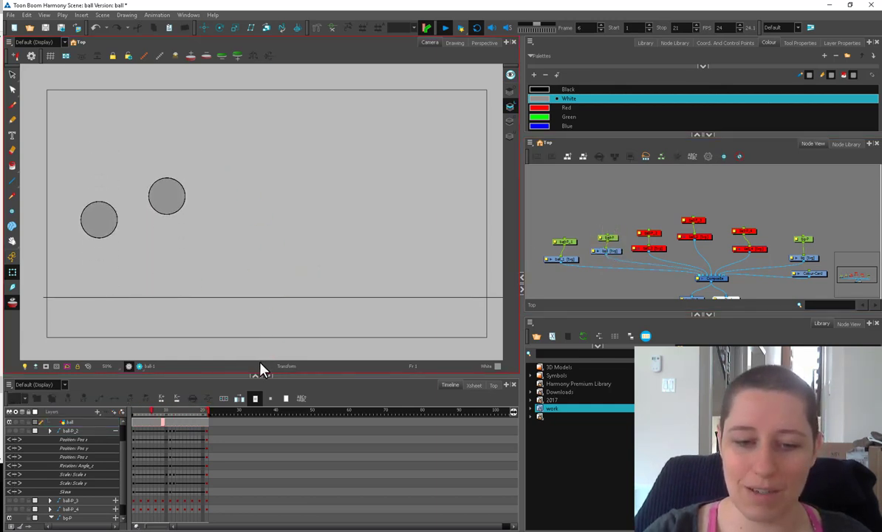
# Step: Play the two-ball animation and select the frame 1 keyframe on the second ball's peg layer, ball-P
pyautogui.click(446, 27)
pyautogui.click(608, 250)
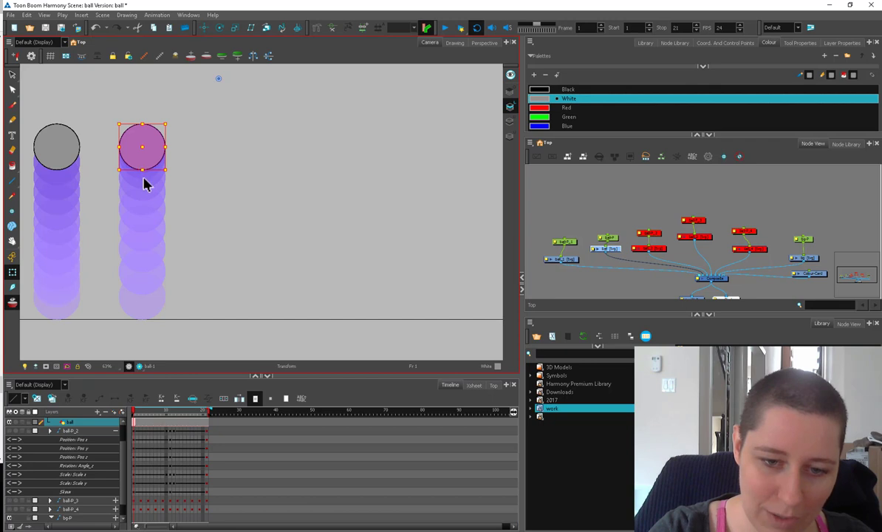
pyautogui.click(134, 430)
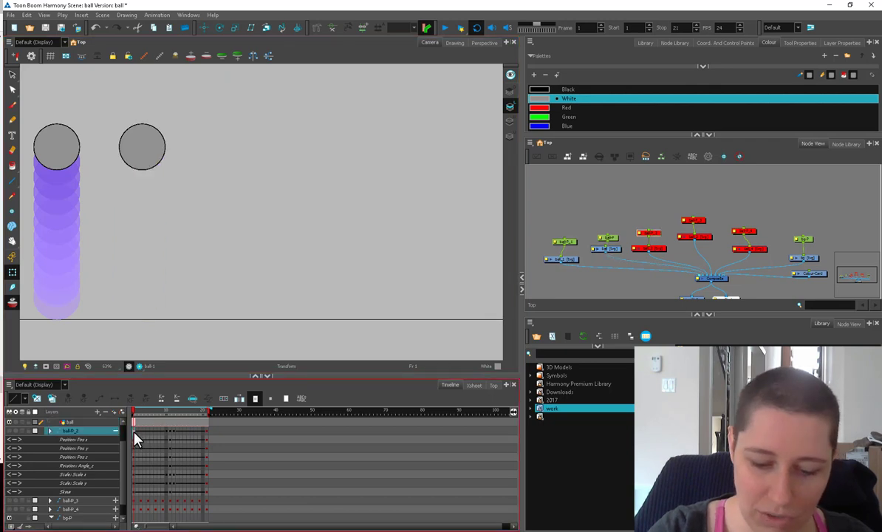
pyautogui.hotkey('ctrl', 'z')
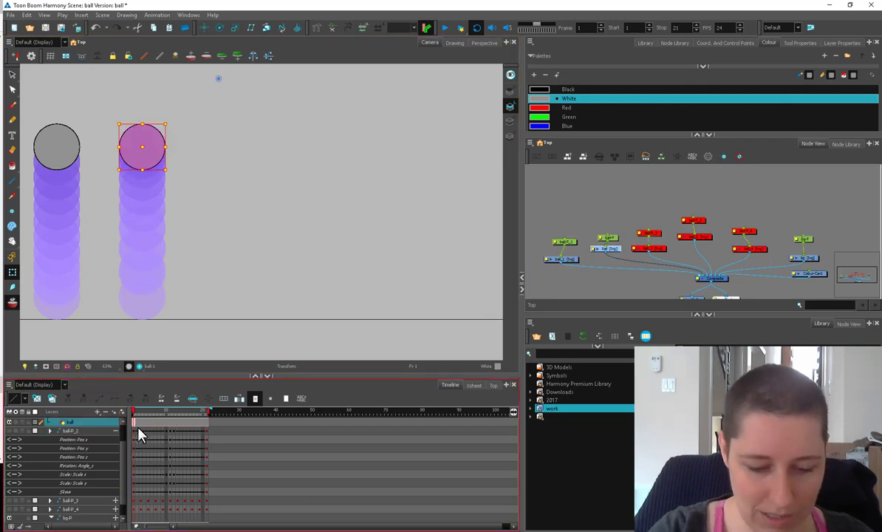
pyautogui.click(124, 423)
pyautogui.click(134, 431)
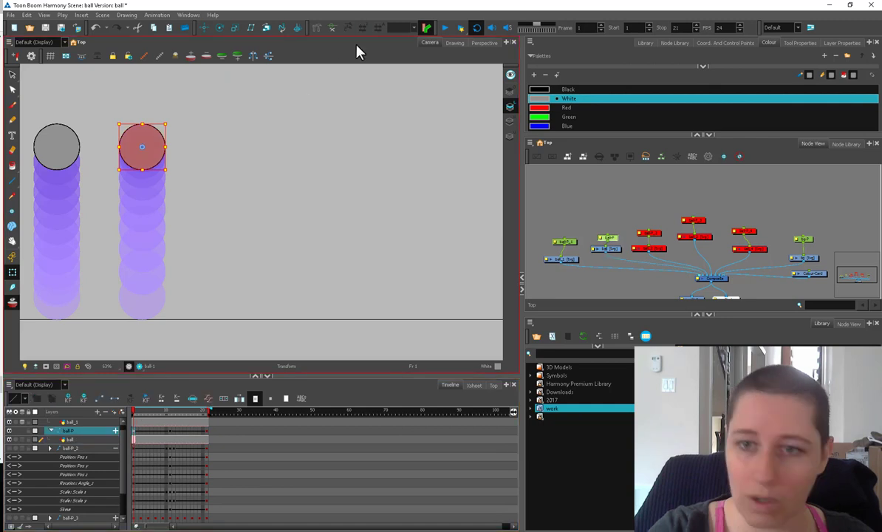
# Step: Ease the second ball's frame 1 keyframe with a right time ratio of 65 and a right value ratio of 0
pyautogui.click(208, 400)
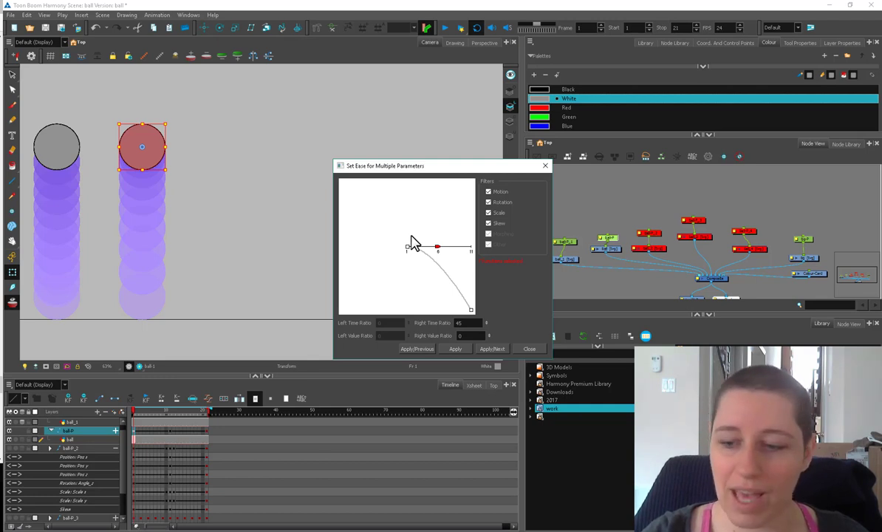
pyautogui.moveTo(437, 246); pyautogui.dragTo(464, 253)
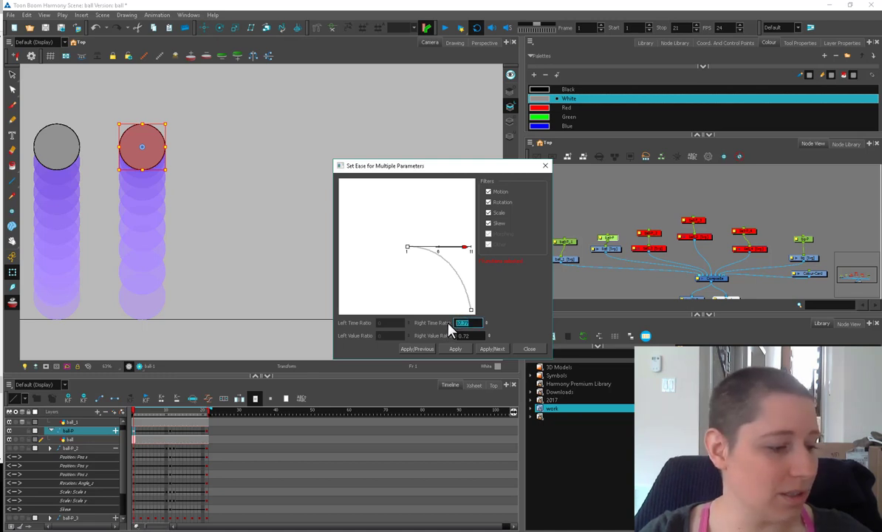
pyautogui.press('Return')
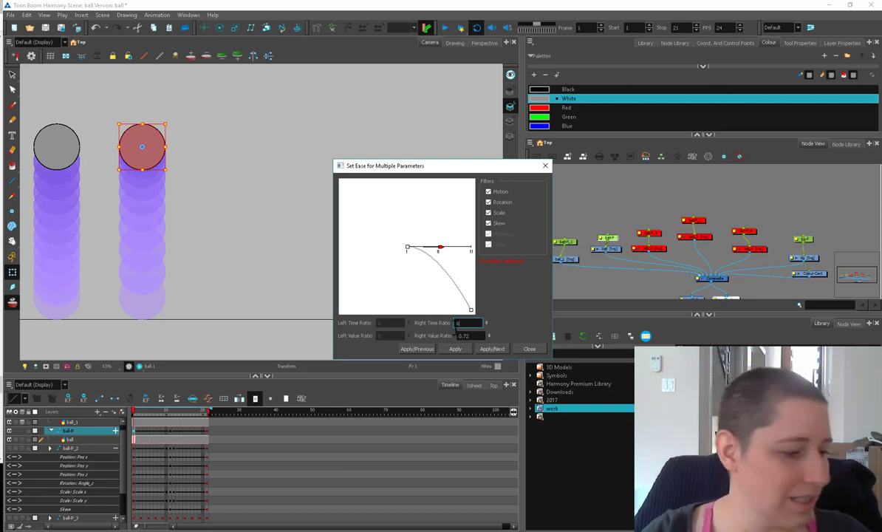
pyautogui.press('Tab')
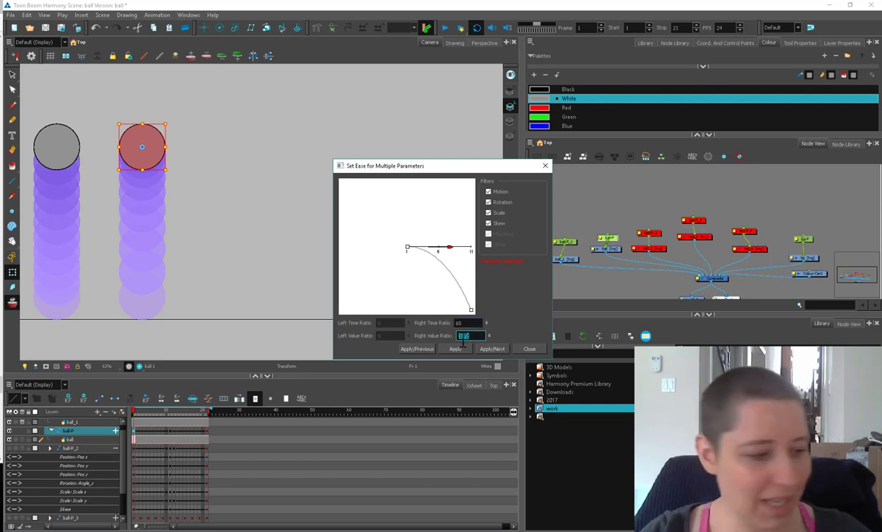
pyautogui.click(456, 348)
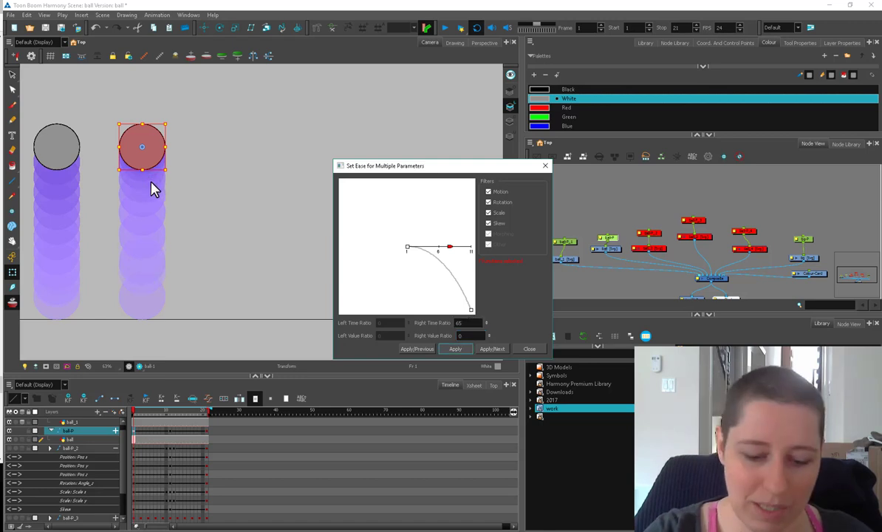
# Step: Ease the second ball's frame 21 keyframe with a left time ratio of 65 and finish the multi-parameter easing
pyautogui.click(494, 349)
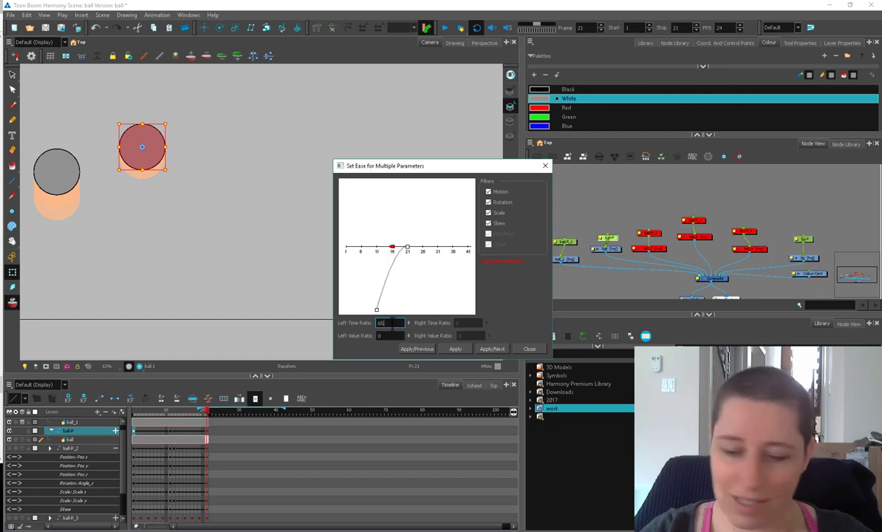
pyautogui.write('65')
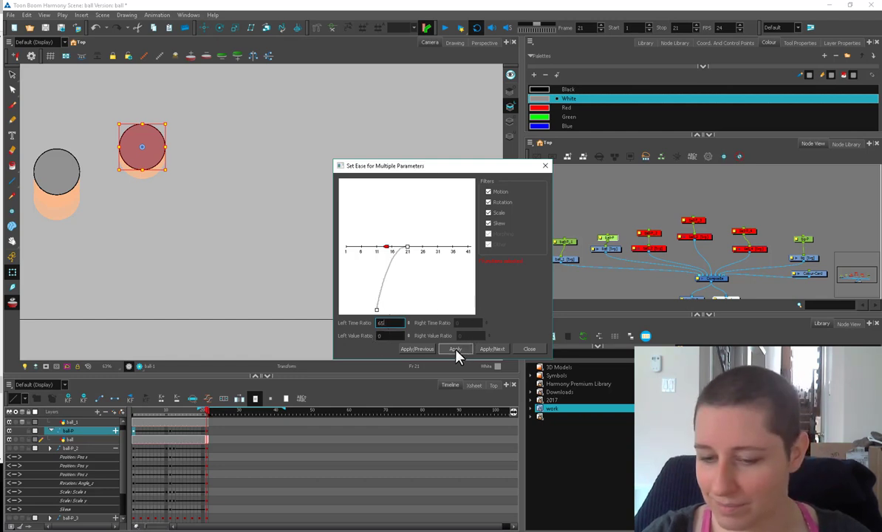
pyautogui.click(456, 349)
pyautogui.click(528, 349)
pyautogui.click(556, 215)
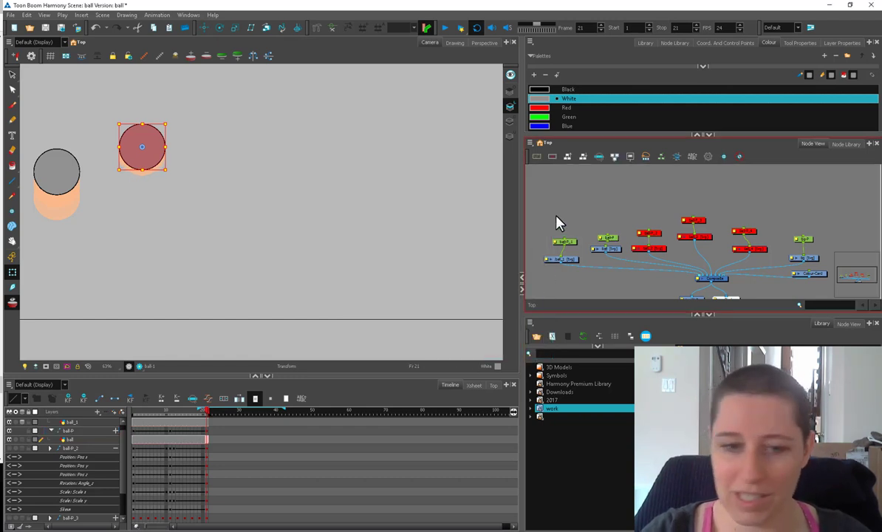
# Step: Play back the eased second ball, enable the third ball's nodes, and play all three balls from frame 1
pyautogui.click(445, 28)
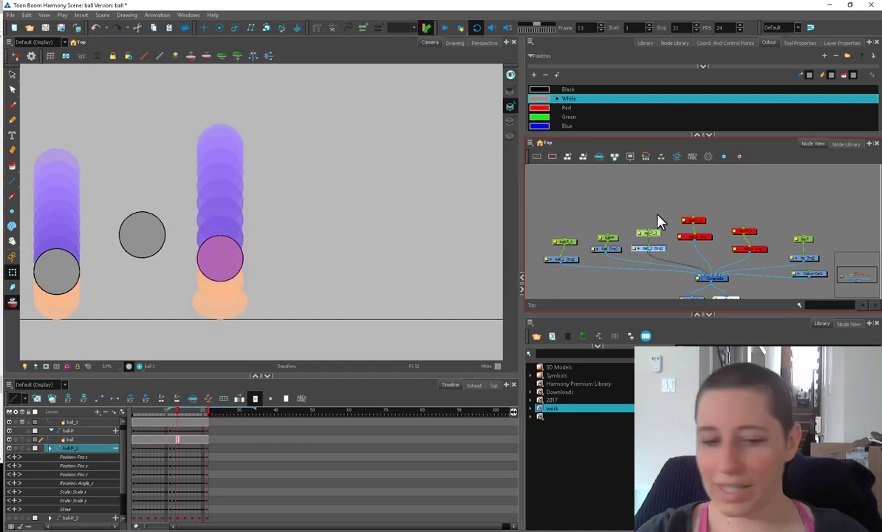
pyautogui.click(658, 215)
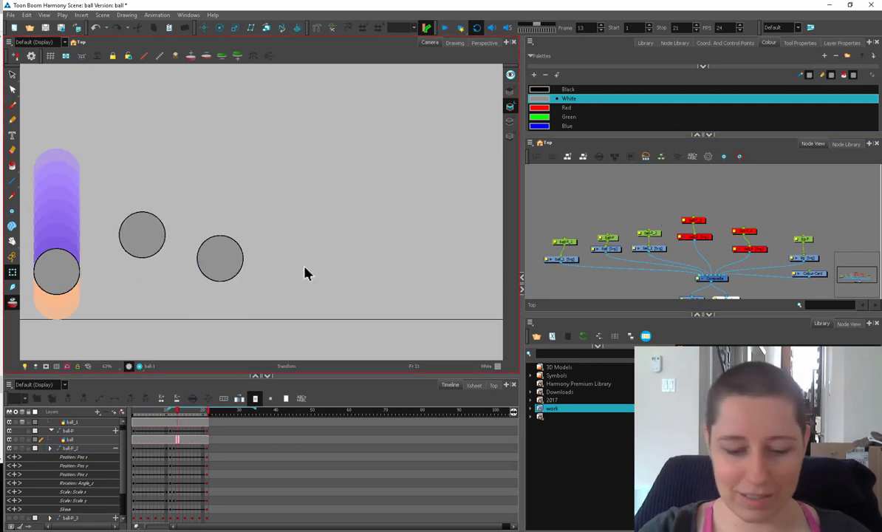
pyautogui.moveTo(175, 412); pyautogui.dragTo(142, 423)
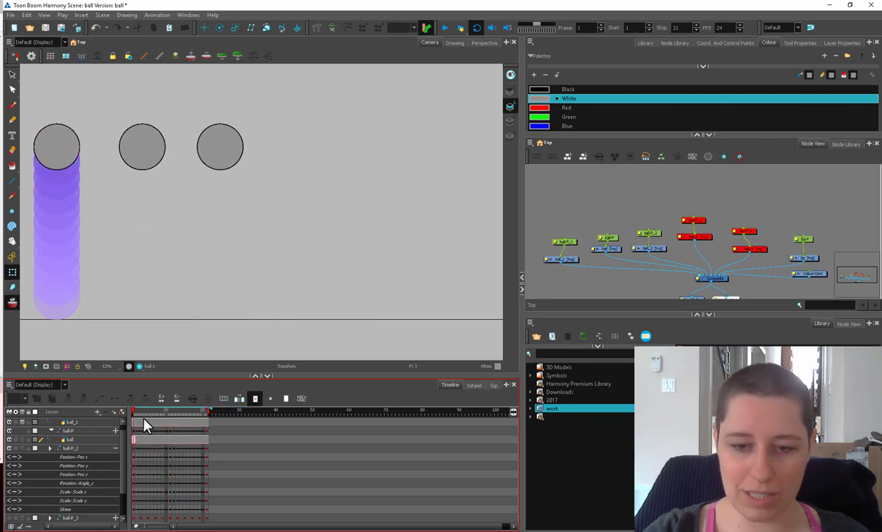
pyautogui.click(430, 43)
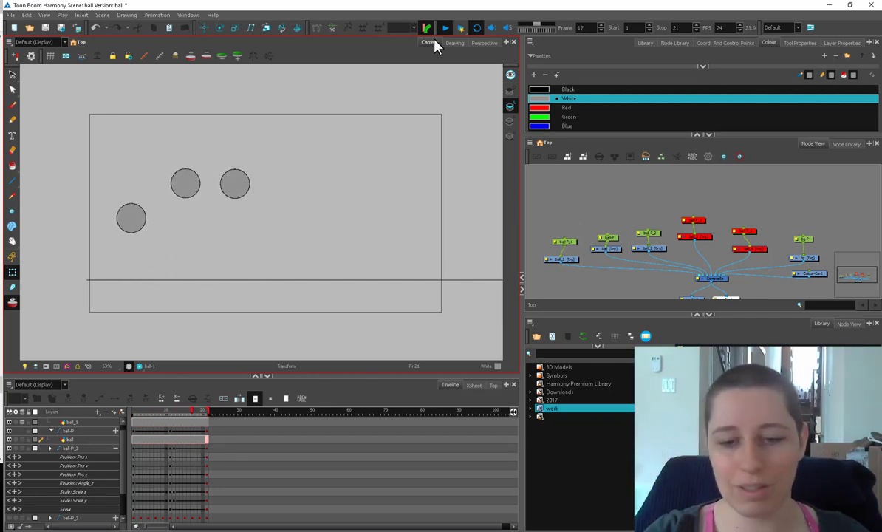
# Step: Enable the fourth ball's nodes and play the four-ball animation from frame 1
pyautogui.click(739, 231)
pyautogui.click(172, 503)
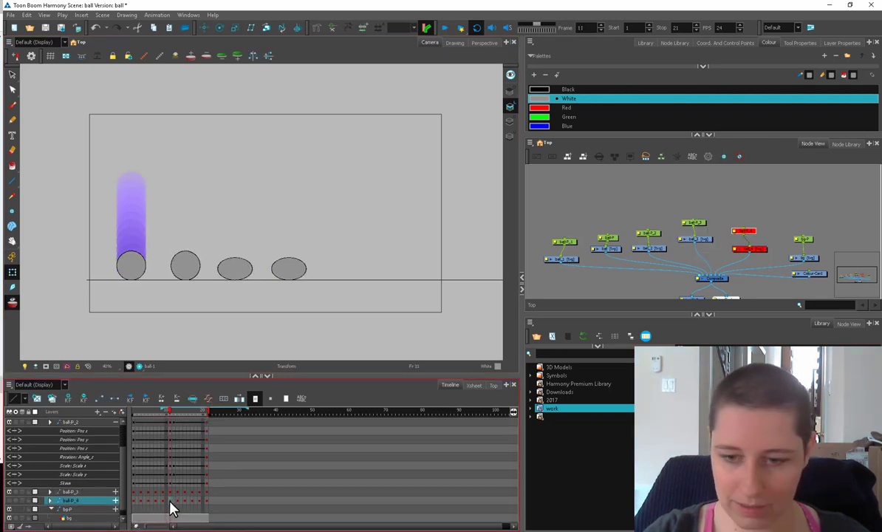
pyautogui.moveTo(163, 411); pyautogui.dragTo(133, 418)
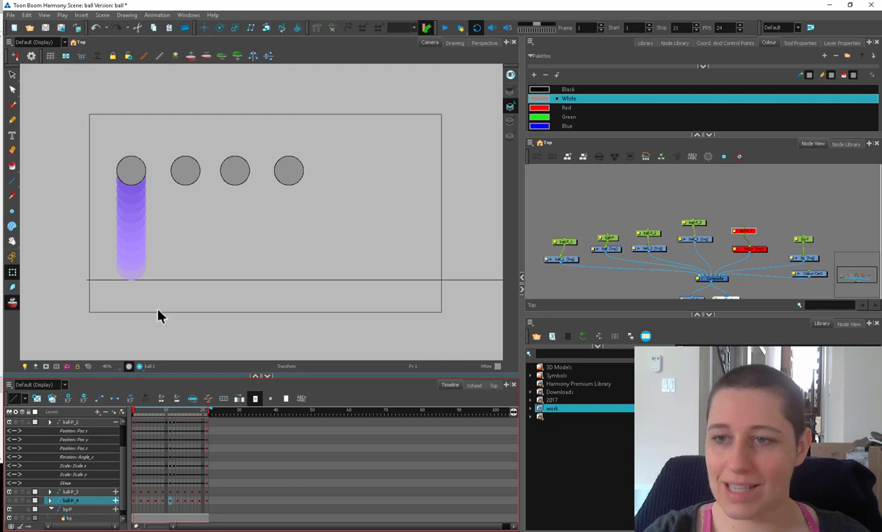
pyautogui.click(446, 28)
pyautogui.press('2')
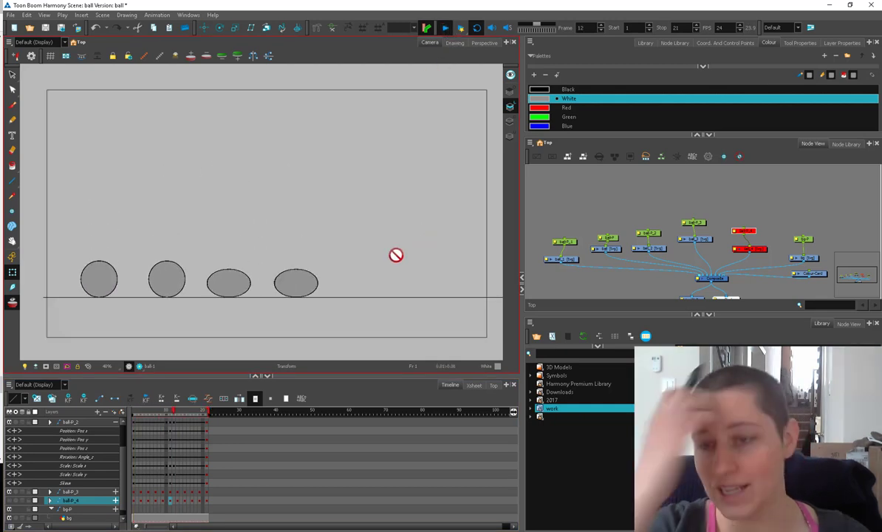
pyautogui.click(447, 29)
# Step: Narrow the fourth ball's stretch pose at frame 9 by transforming its peg, ball-P_3
pyautogui.moveTo(160, 418); pyautogui.dragTo(164, 417)
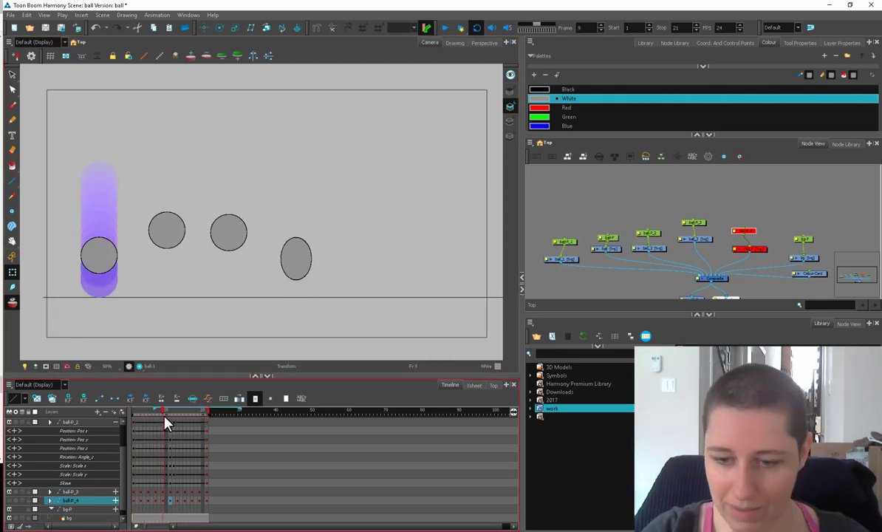
pyautogui.click(299, 259)
pyautogui.scroll(1, 326, 273)
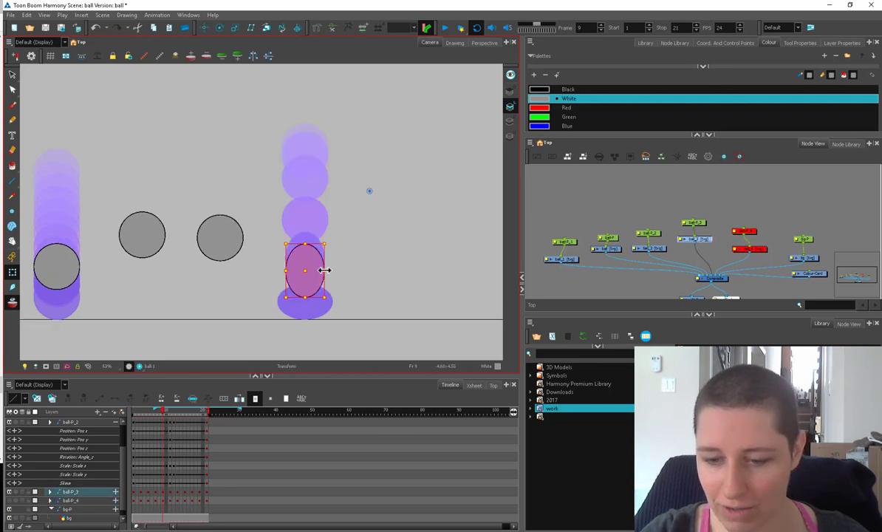
pyautogui.click(12, 256)
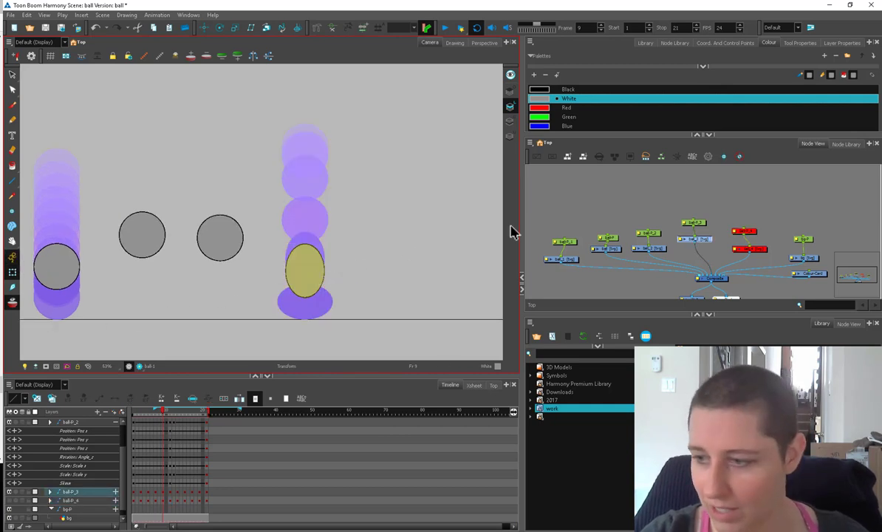
pyautogui.click(698, 225)
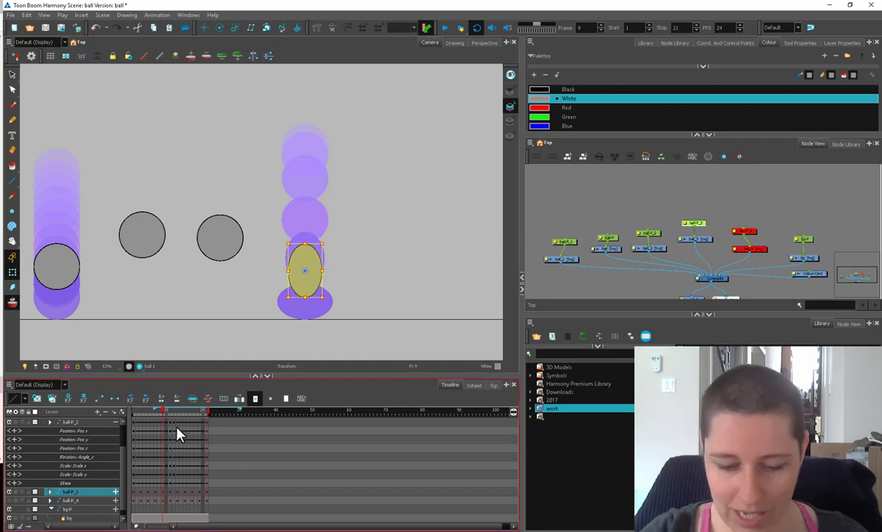
# Step: Move the fourth ball's pivot toward its base, flatten its squash pose at frame 11, and compare it with frames 9 and 13
pyautogui.moveTo(162, 413); pyautogui.dragTo(170, 418)
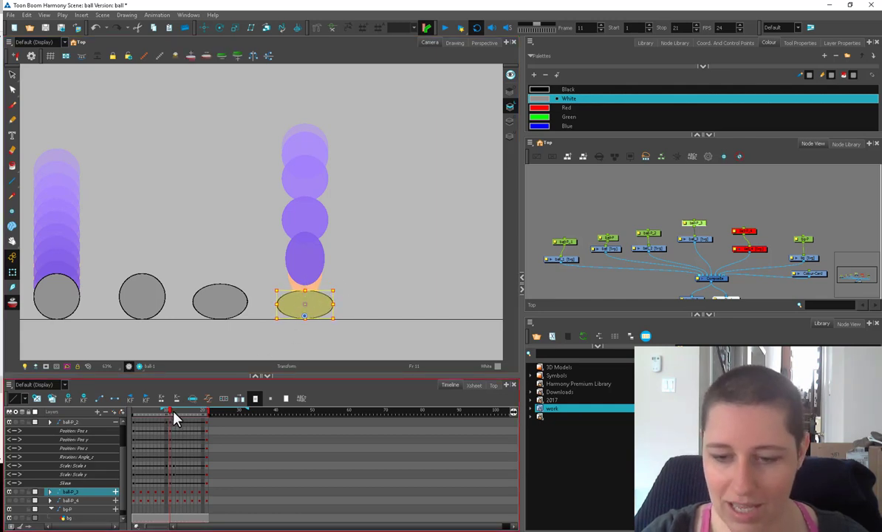
pyautogui.moveTo(175, 419); pyautogui.dragTo(164, 423)
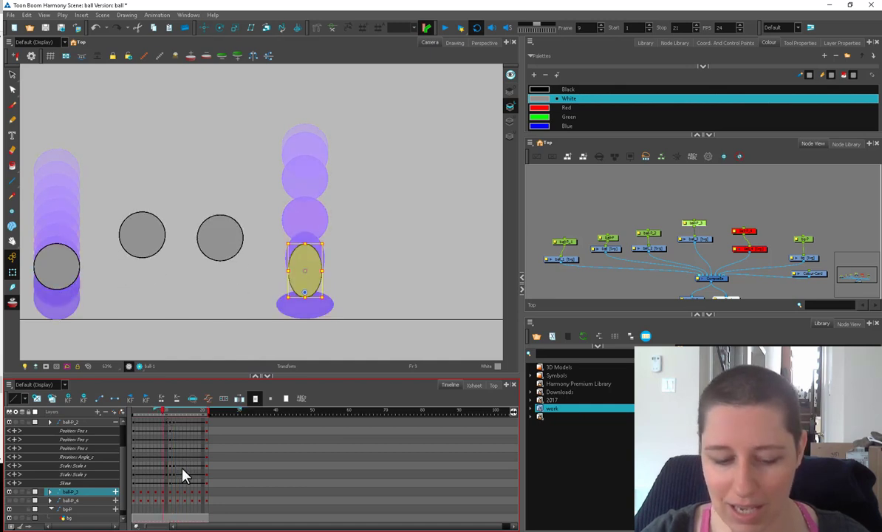
pyautogui.click(175, 418)
pyautogui.click(177, 419)
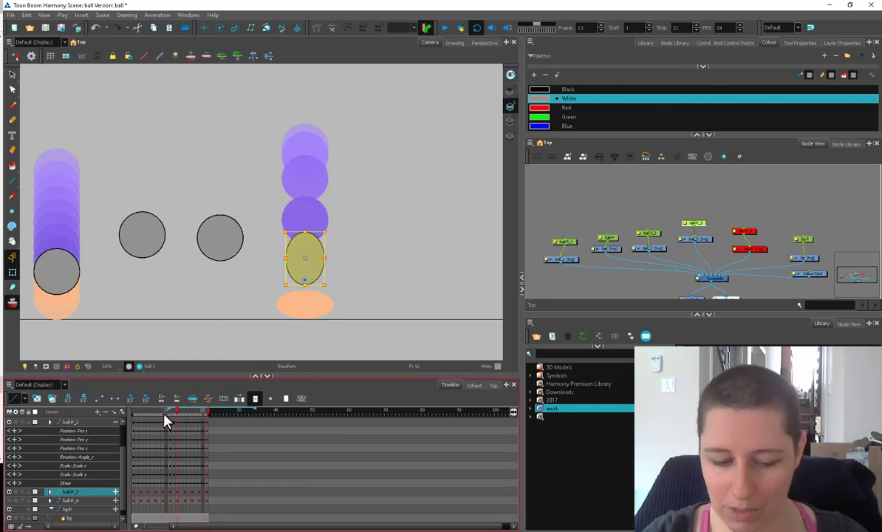
pyautogui.click(164, 419)
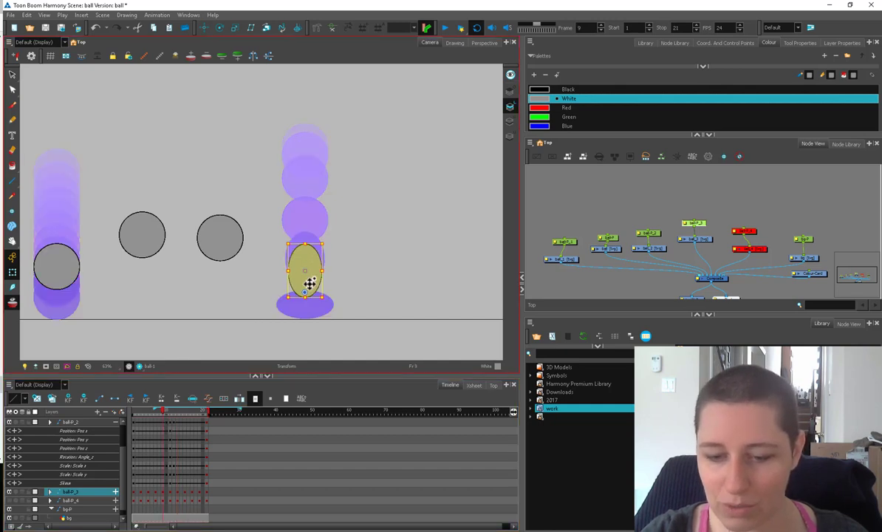
# Step: Compare the four balls' poses around the impact frames 9 to 12, then play the animation from frame 1
pyautogui.moveTo(167, 419)
pyautogui.mouseDown()
pyautogui.moveTo(181, 420)
pyautogui.moveTo(168, 423)
pyautogui.mouseUp()
pyautogui.click(170, 421)
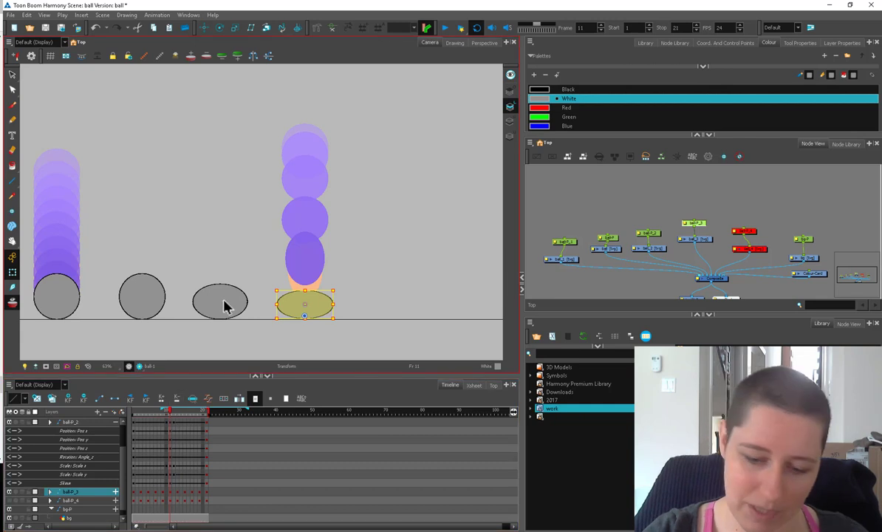
pyautogui.moveTo(162, 413)
pyautogui.mouseDown()
pyautogui.moveTo(179, 418)
pyautogui.moveTo(164, 418)
pyautogui.mouseUp()
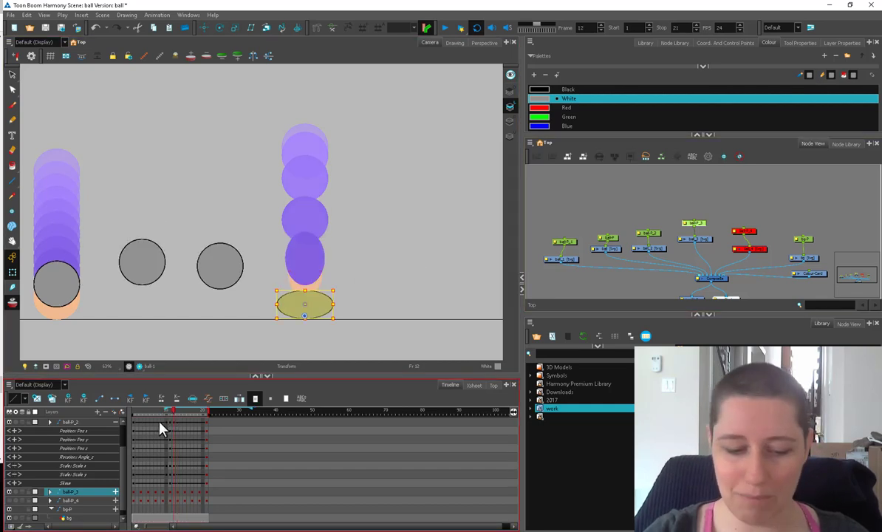
pyautogui.moveTo(160, 424); pyautogui.dragTo(130, 422)
pyautogui.click(484, 207)
pyautogui.press('1')
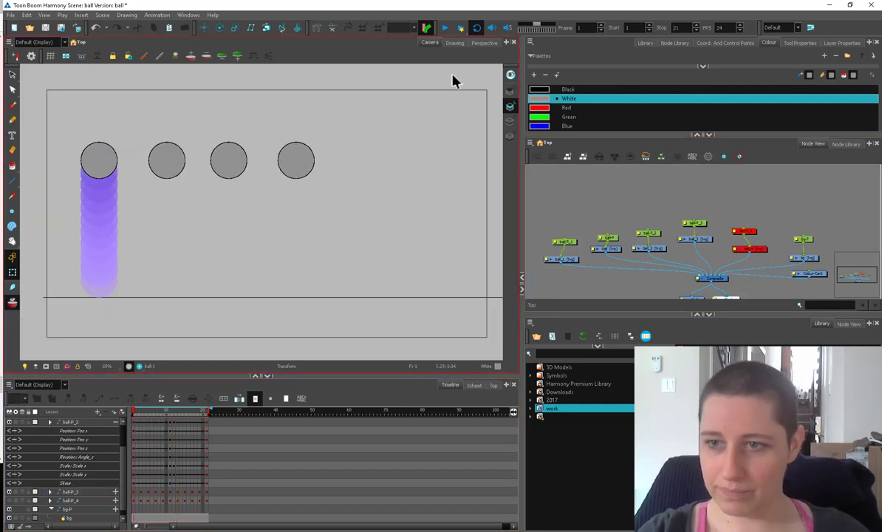
pyautogui.click(445, 27)
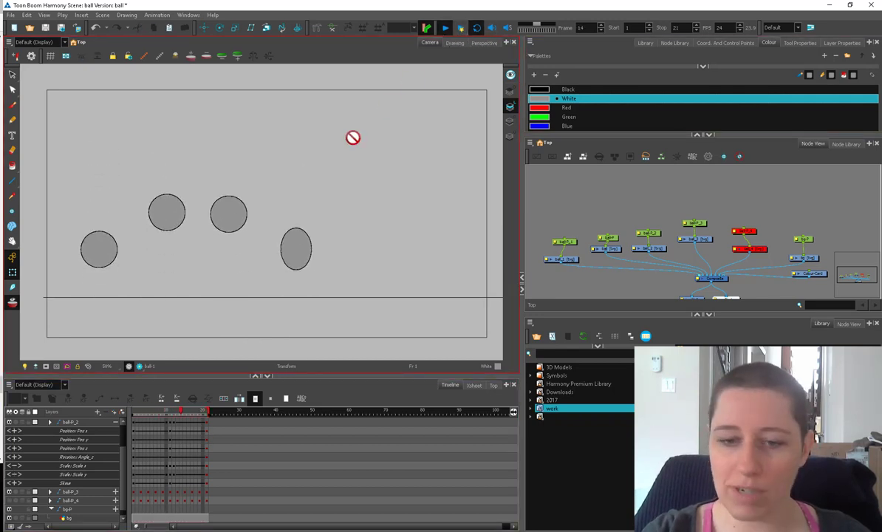
pyautogui.click(445, 29)
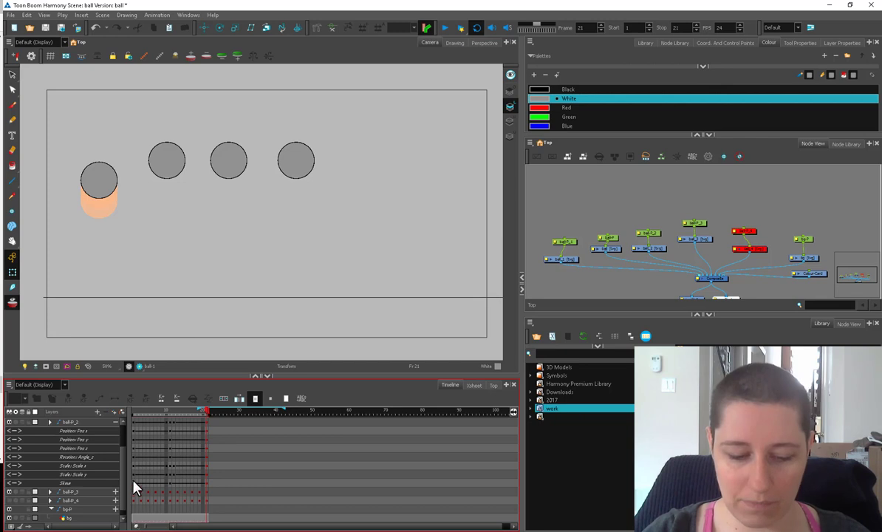
# Step: Select frames 1 to 21 of ball-P_2 and look through the tools available for the Timeline View toolbar
pyautogui.click(133, 427)
pyautogui.keyDown('shift'); pyautogui.click(206, 423); pyautogui.keyUp('shift')
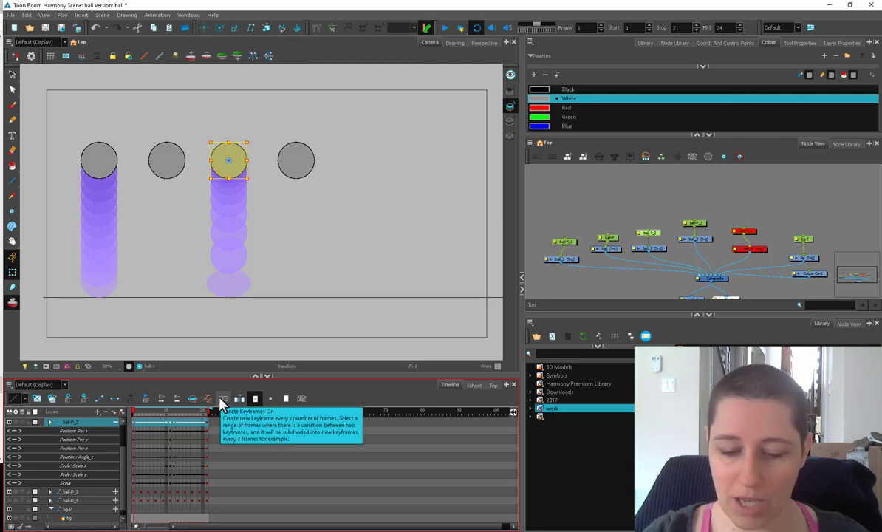
pyautogui.rightClick(322, 399)
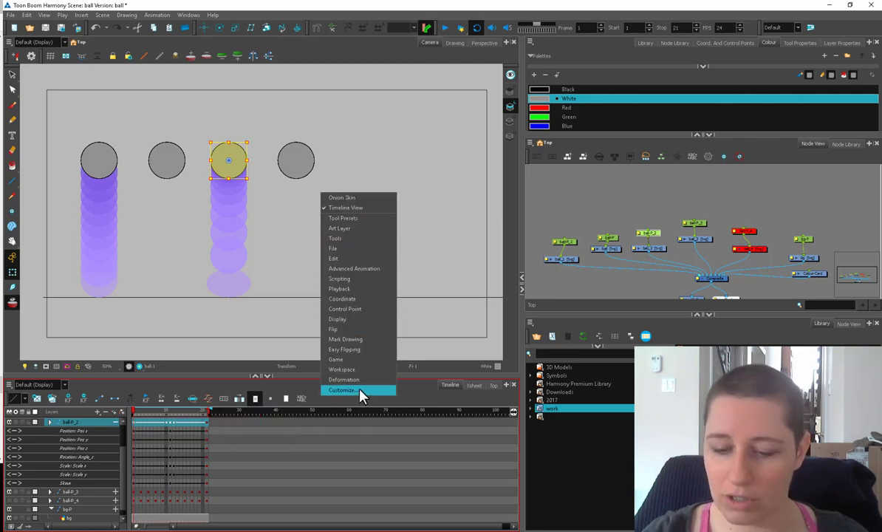
pyautogui.click(316, 406)
pyautogui.rightClick(315, 404)
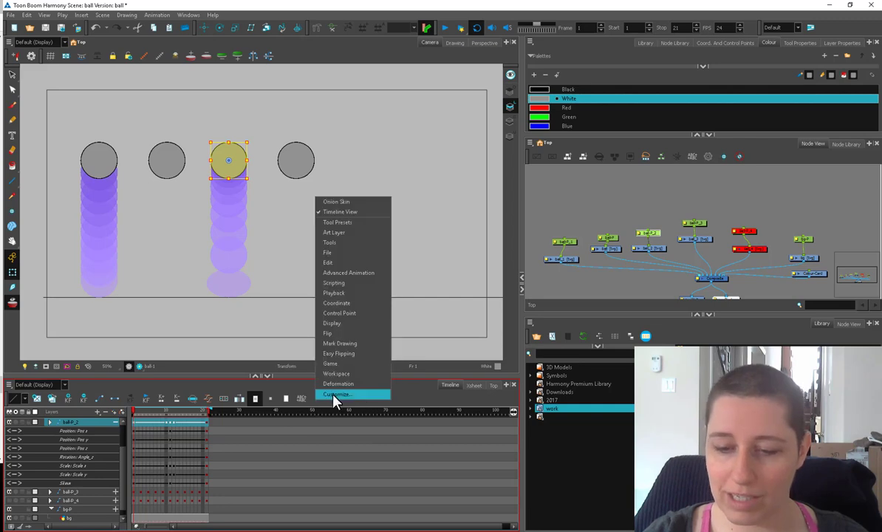
pyautogui.click(333, 394)
pyautogui.moveTo(429, 219)
pyautogui.mouseDown()
pyautogui.moveTo(429, 255)
pyautogui.moveTo(436, 219)
pyautogui.mouseUp()
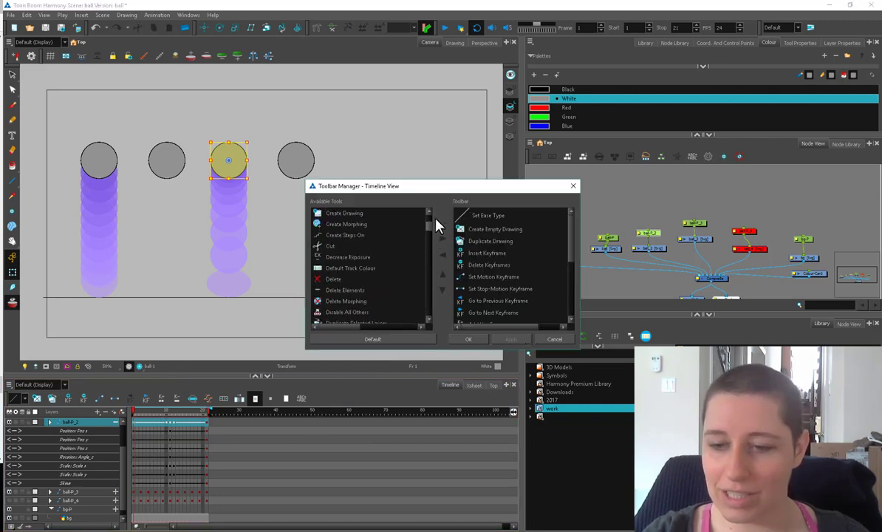
pyautogui.click(469, 340)
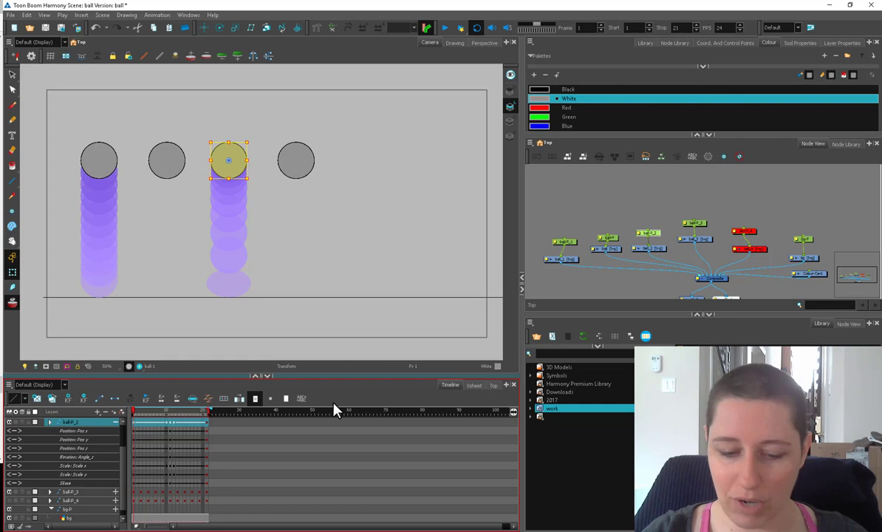
# Step: Create keyframes every 2 frames from frame 1 to 21 on ball-P_2 and play the result
pyautogui.click(224, 398)
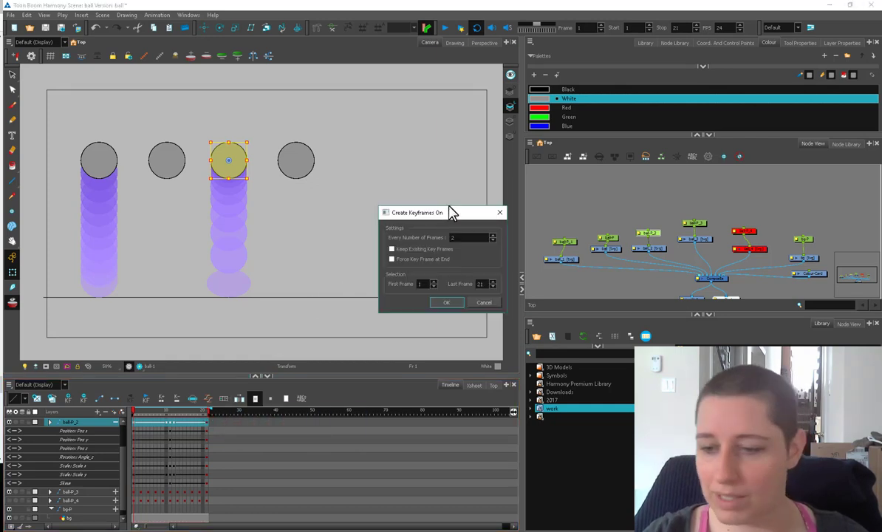
pyautogui.moveTo(441, 213); pyautogui.dragTo(419, 204)
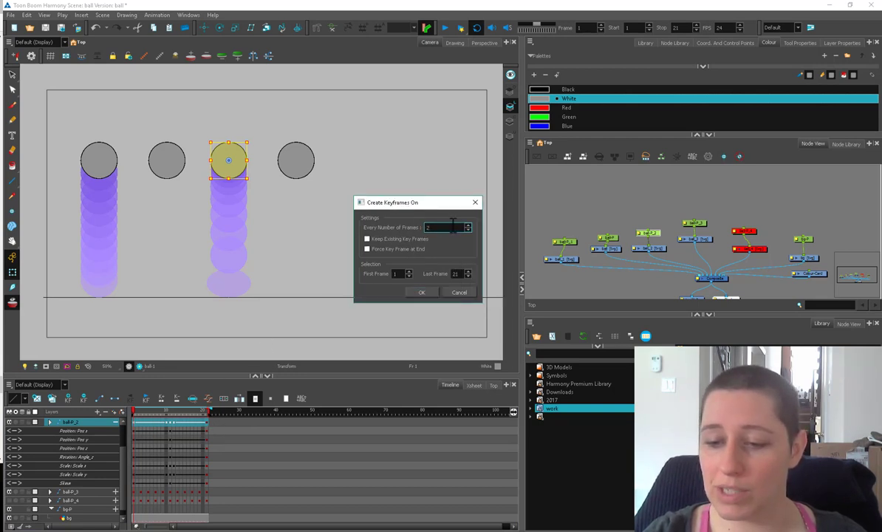
pyautogui.click(421, 292)
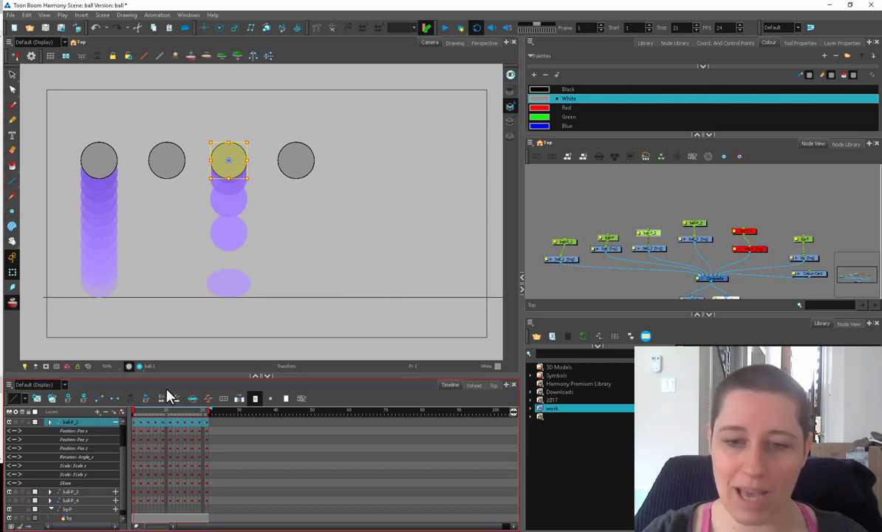
pyautogui.click(445, 29)
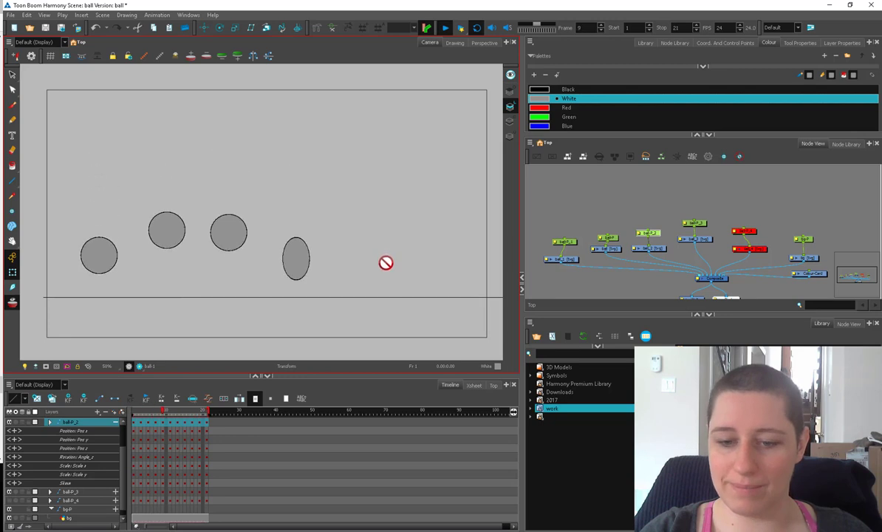
# Step: Enable the fifth ball's nodes and play the five-ball animation from frame 1
pyautogui.click(169, 427)
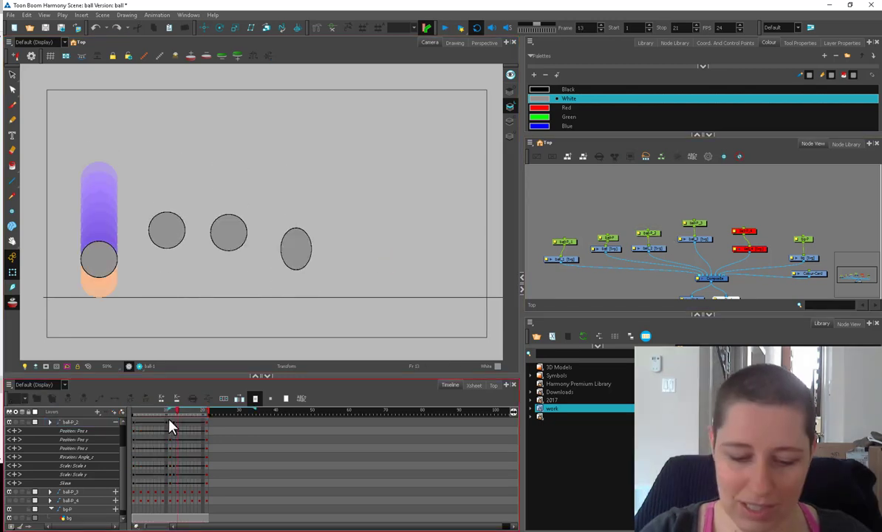
pyautogui.moveTo(169, 427)
pyautogui.mouseDown()
pyautogui.moveTo(167, 418)
pyautogui.moveTo(160, 428)
pyautogui.moveTo(209, 425)
pyautogui.moveTo(161, 457)
pyautogui.moveTo(162, 418)
pyautogui.moveTo(182, 418)
pyautogui.moveTo(171, 423)
pyautogui.mouseUp()
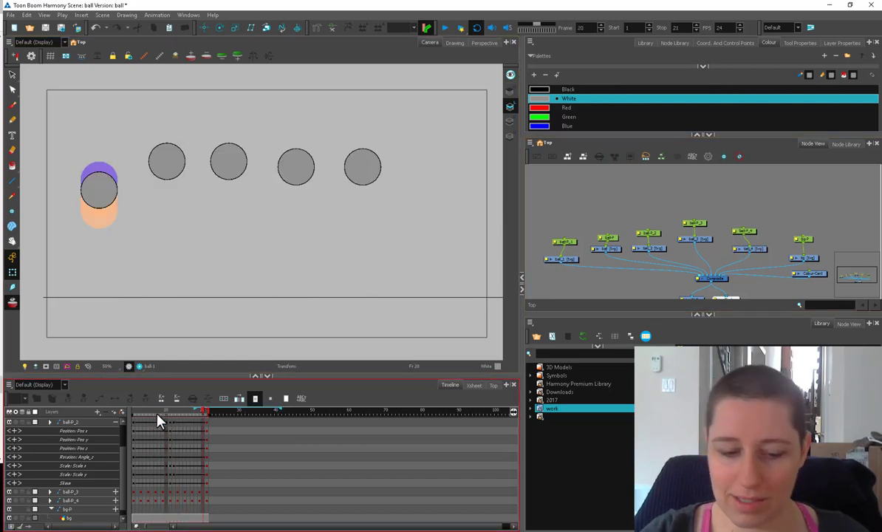
pyautogui.moveTo(157, 415); pyautogui.dragTo(133, 415)
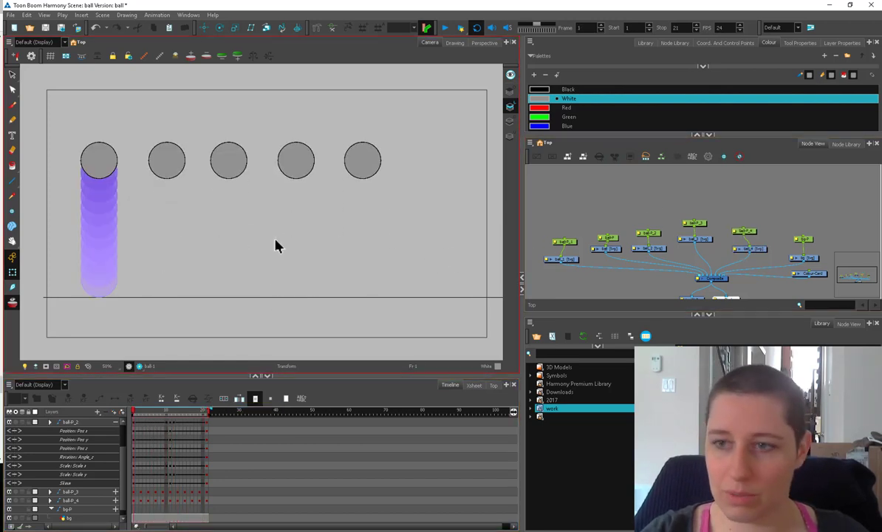
pyautogui.click(445, 29)
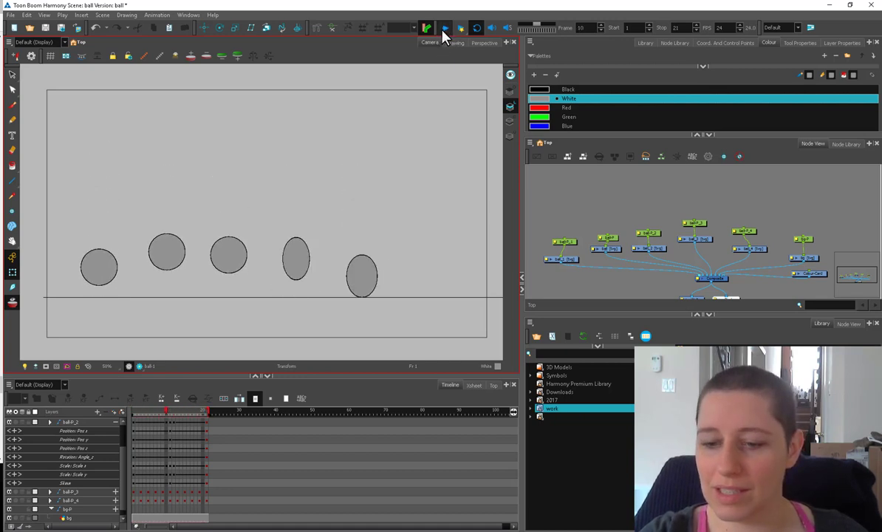
pyautogui.click(444, 30)
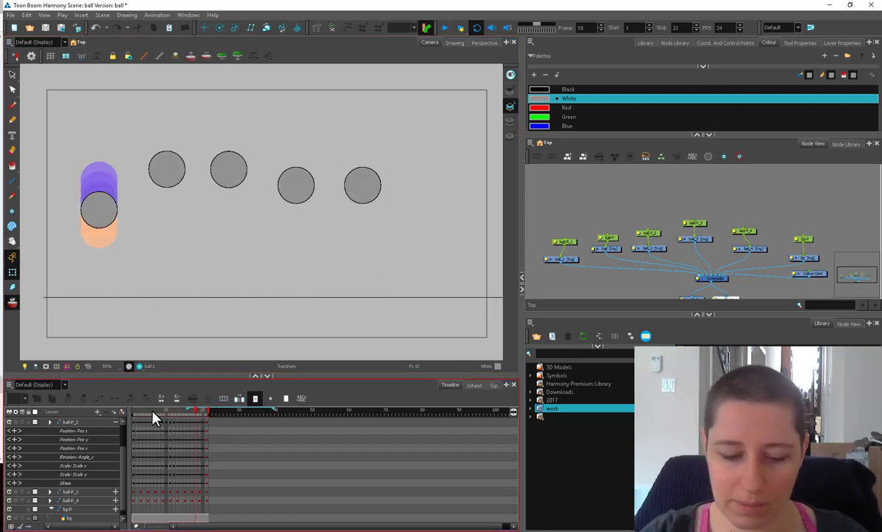
# Step: Examine the fifth ball's poses around frames 6 and 13, and play all five balls to compare their bounces
pyautogui.moveTo(153, 414); pyautogui.dragTo(176, 423)
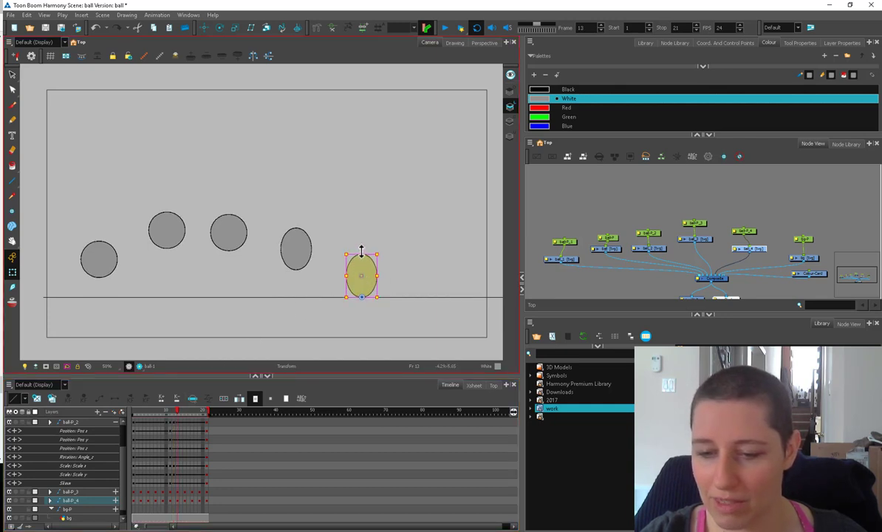
pyautogui.moveTo(177, 416); pyautogui.dragTo(152, 450)
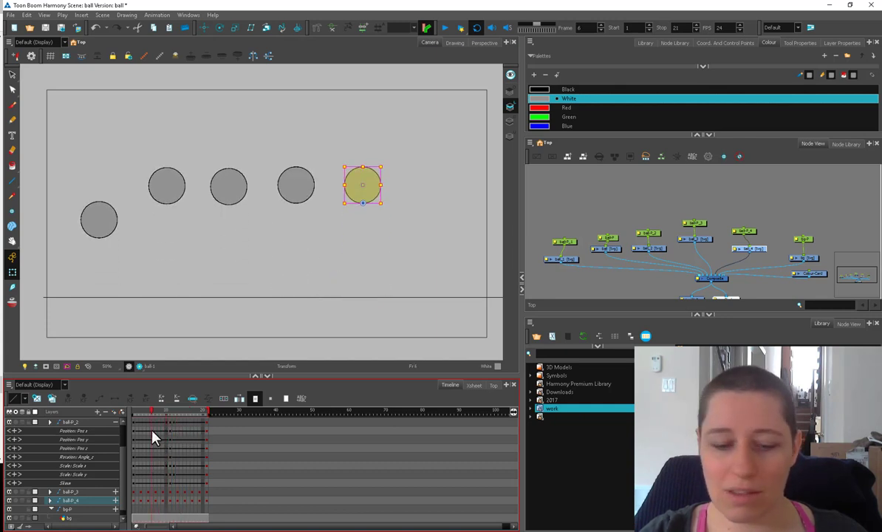
pyautogui.click(443, 30)
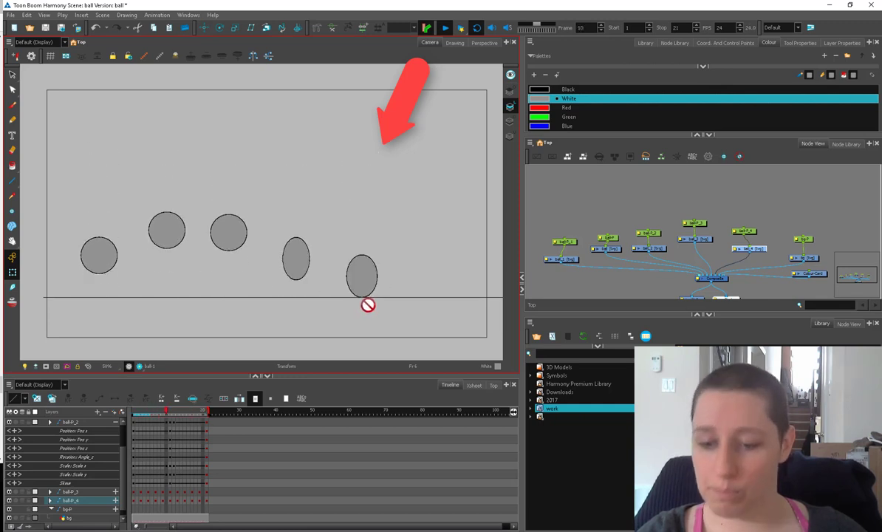
pyautogui.click(445, 28)
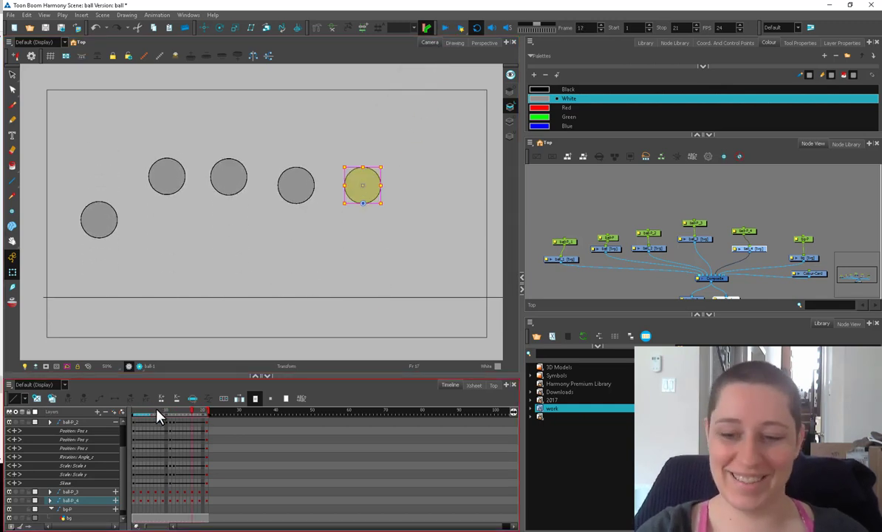
pyautogui.moveTo(157, 411); pyautogui.dragTo(195, 424)
# Step: Move the five balls' peg and drawing nodes upward in the Node View, away from the Composite node
pyautogui.moveTo(769, 221); pyautogui.dragTo(728, 257)
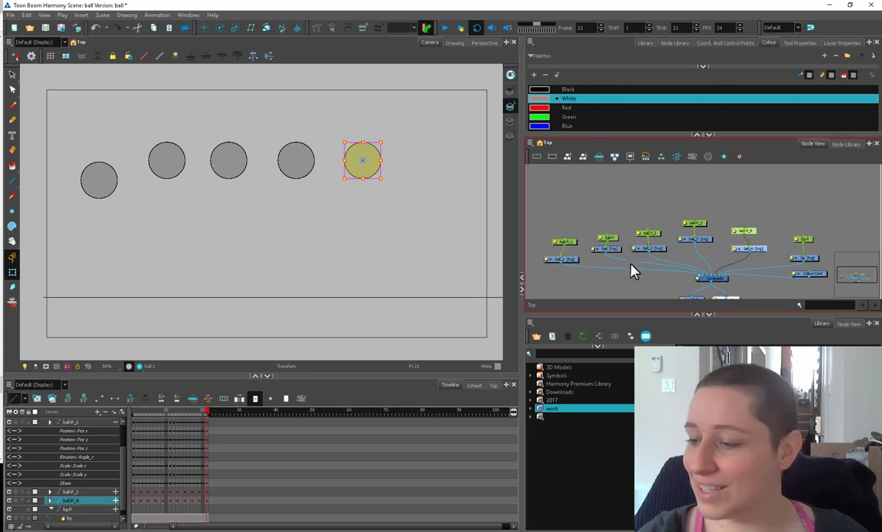
pyautogui.moveTo(769, 213); pyautogui.dragTo(551, 267)
pyautogui.moveTo(755, 248); pyautogui.dragTo(804, 180)
pyautogui.click(699, 186)
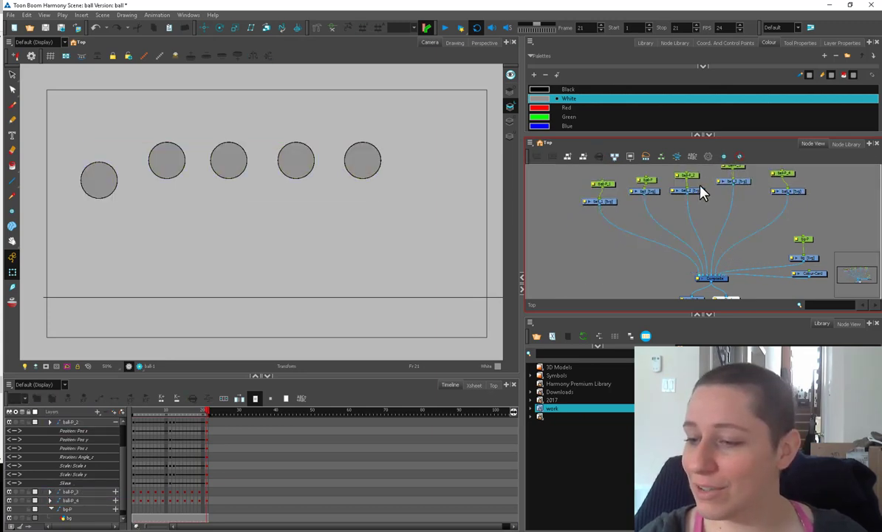
# Step: Duplicate the second ball's peg and drawing nodes, connected to the Composite, and disable the five original balls
pyautogui.moveTo(625, 171); pyautogui.dragTo(699, 275)
pyautogui.hotkey('ctrl', 'c')
pyautogui.hotkey('ctrl', 'v')
pyautogui.moveTo(595, 237); pyautogui.dragTo(573, 272)
pyautogui.press('Delete')
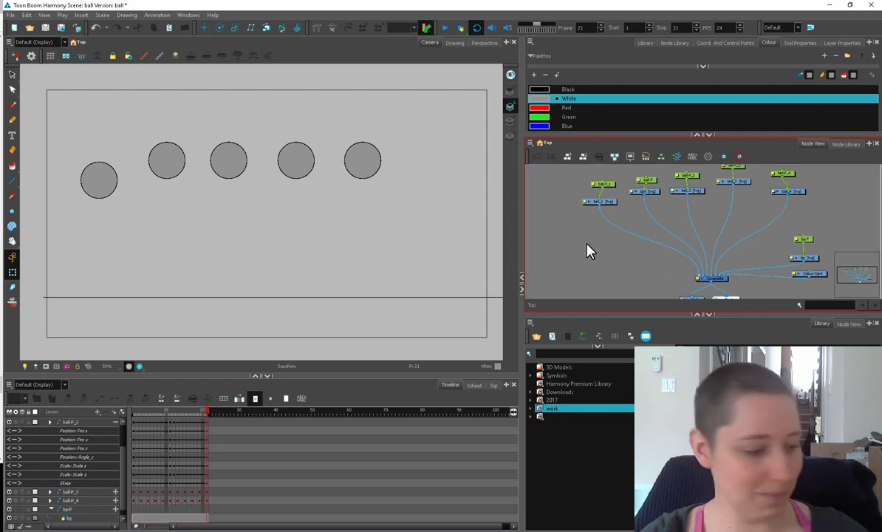
pyautogui.hotkey('ctrl', 'b')
pyautogui.click(585, 393)
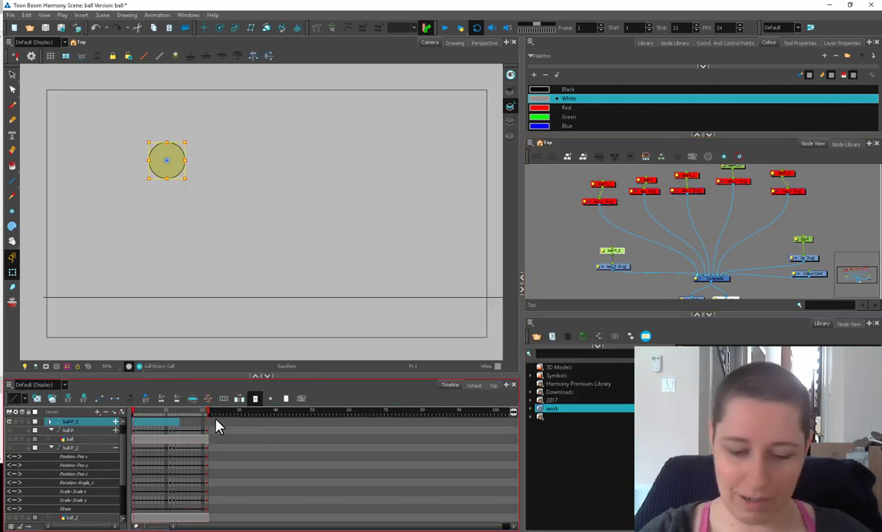
# Step: Extend the scene to 92 frames and select the new ball's peg, ball-P_5, in the node network
pyautogui.moveTo(216, 414); pyautogui.dragTo(466, 411)
pyautogui.click(640, 255)
pyautogui.moveTo(615, 251); pyautogui.dragTo(615, 247)
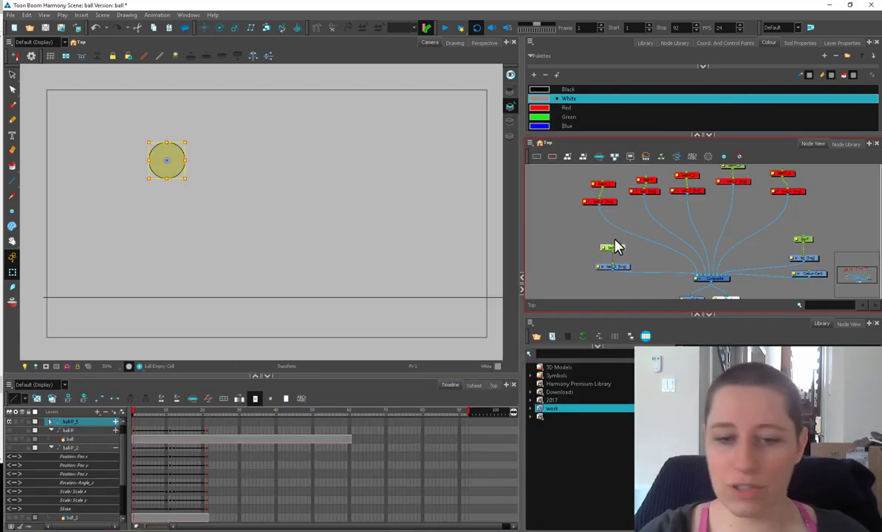
# Step: Animate the new ball from the camera frame's left side at frame 1 to its right side at frame 21, and play it
pyautogui.click(206, 411)
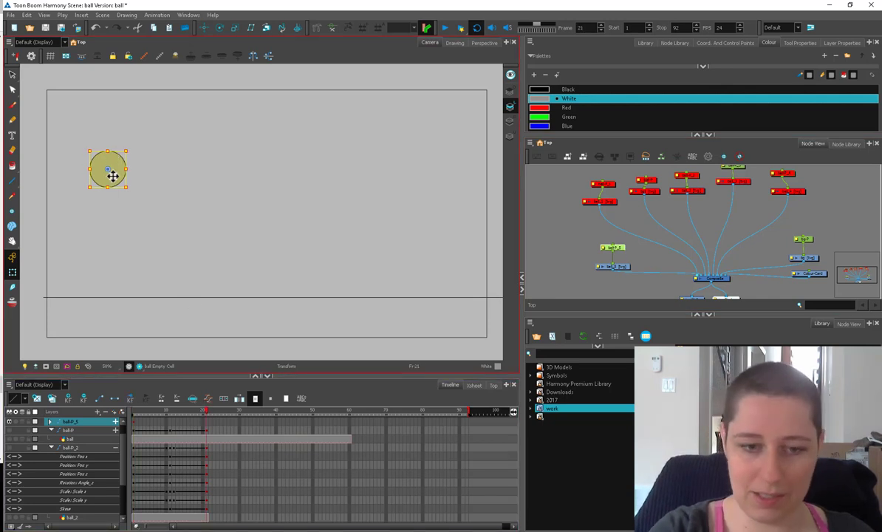
pyautogui.moveTo(112, 173); pyautogui.dragTo(439, 183)
pyautogui.click(144, 420)
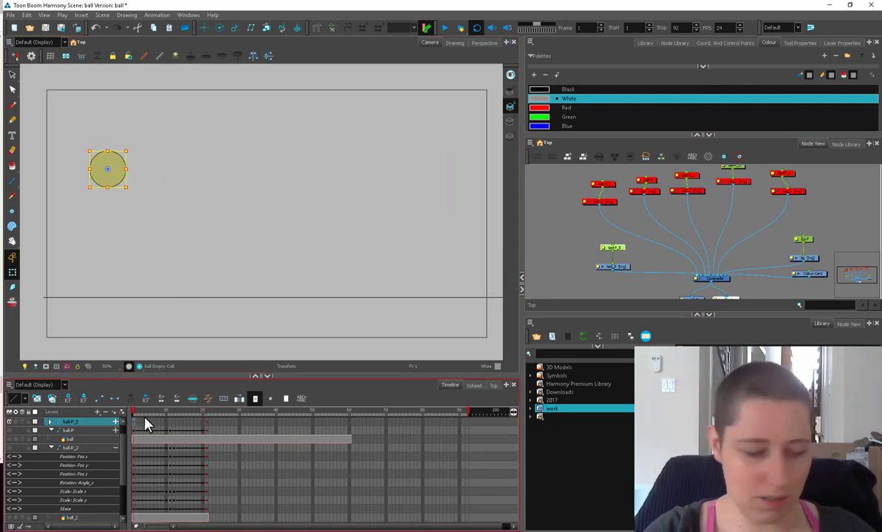
pyautogui.click(444, 28)
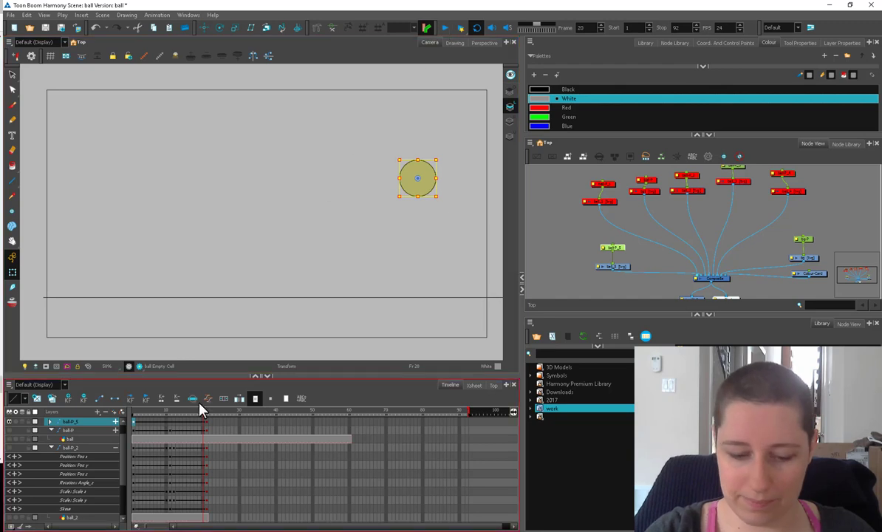
pyautogui.click(445, 28)
# Step: Shorten the scene to 41 frames with a keyframe at frame 41 for the ball's return, and play the loop
pyautogui.click(207, 419)
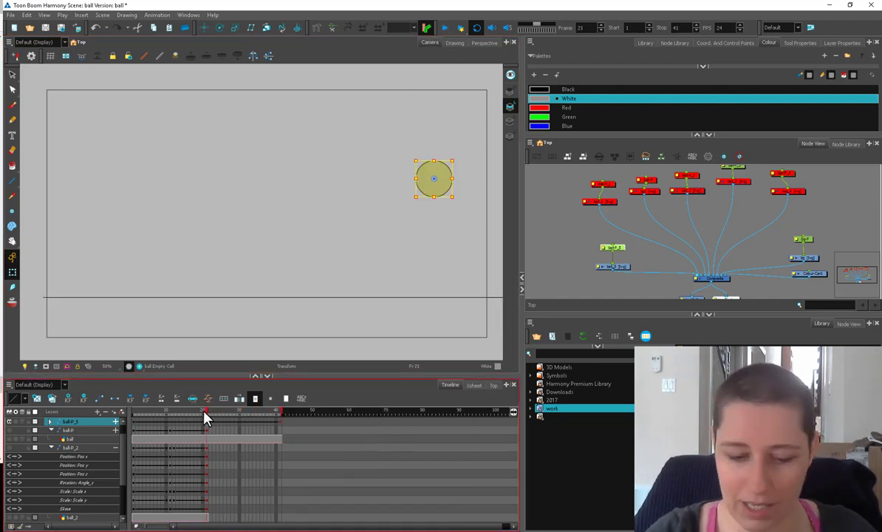
pyautogui.moveTo(204, 412); pyautogui.dragTo(134, 381)
pyautogui.click(445, 29)
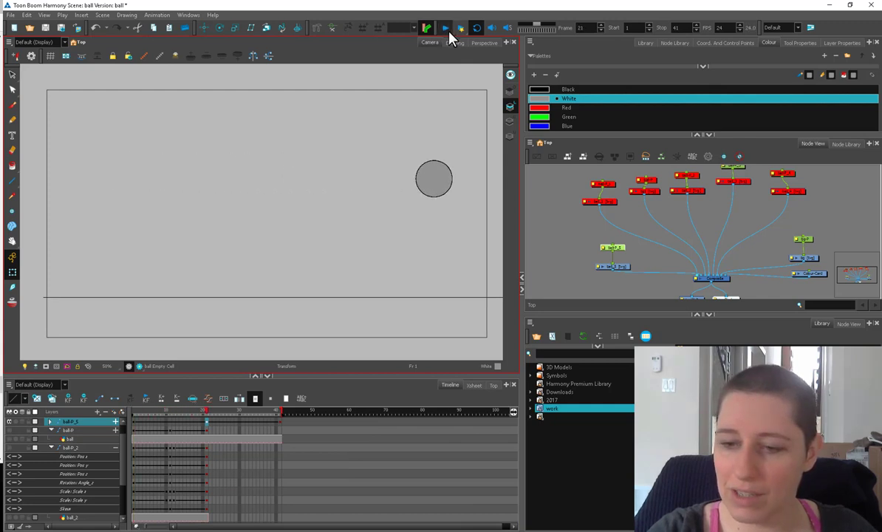
pyautogui.click(446, 31)
pyautogui.click(203, 419)
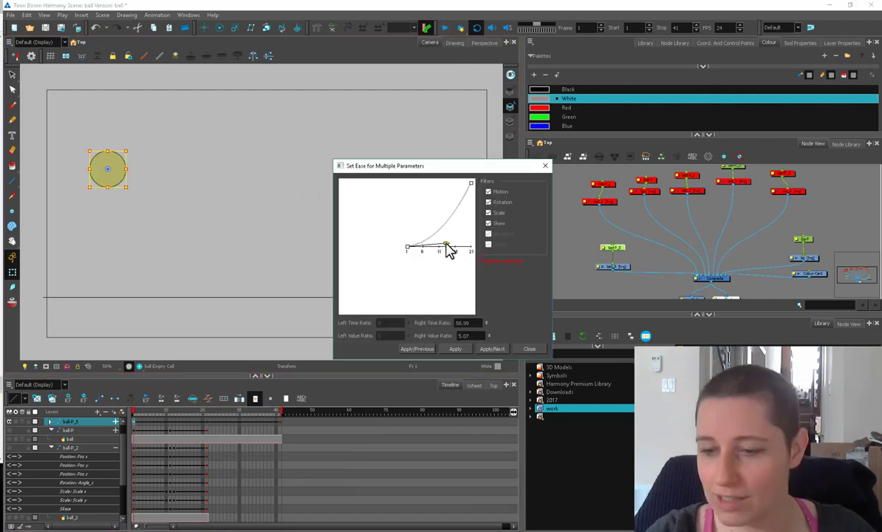
pyautogui.moveTo(449, 250); pyautogui.dragTo(452, 246)
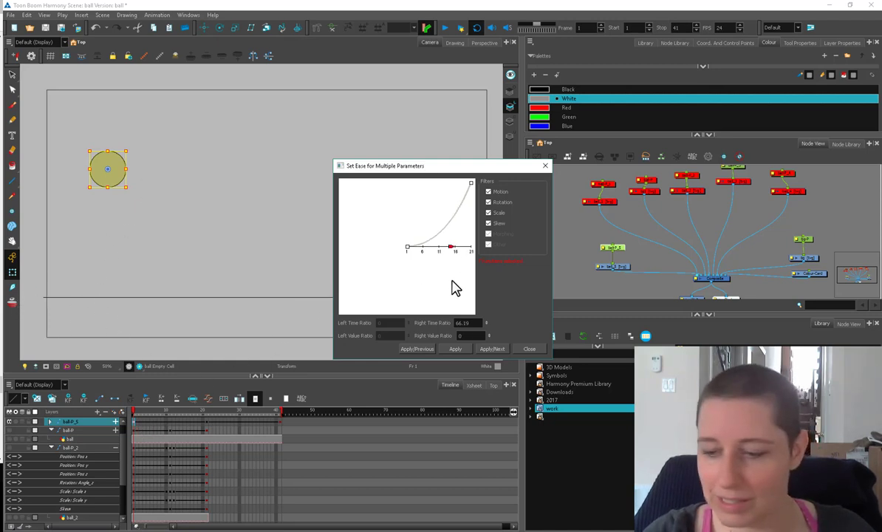
pyautogui.click(529, 349)
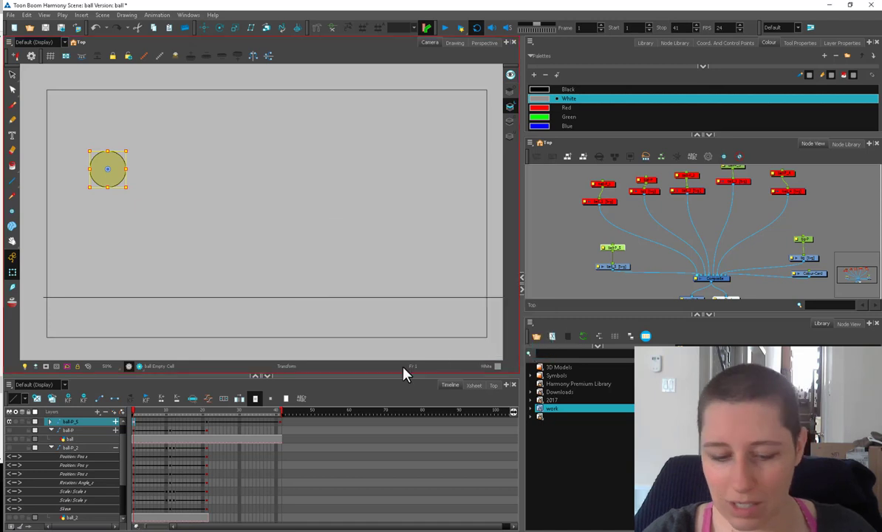
# Step: Set the ease of the ball's frame 1 keyframe to a right time ratio of 66 and apply it
pyautogui.click(209, 399)
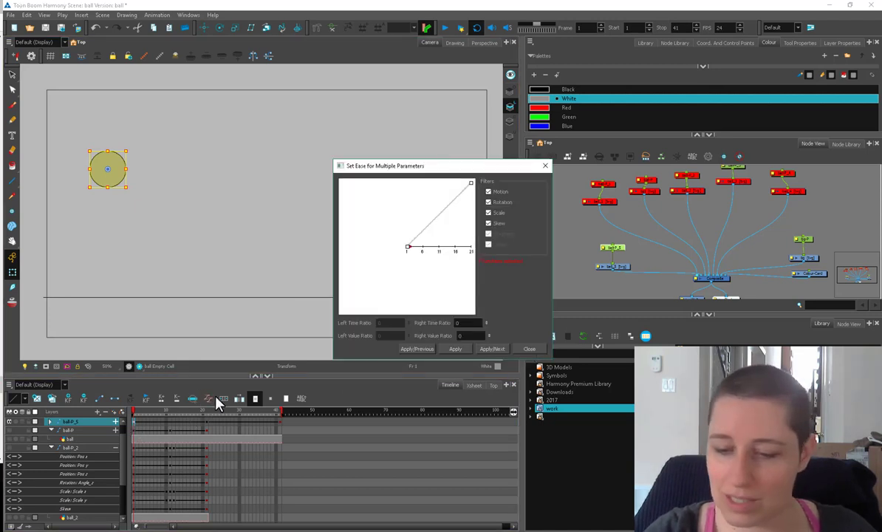
pyautogui.click(490, 352)
pyautogui.click(418, 350)
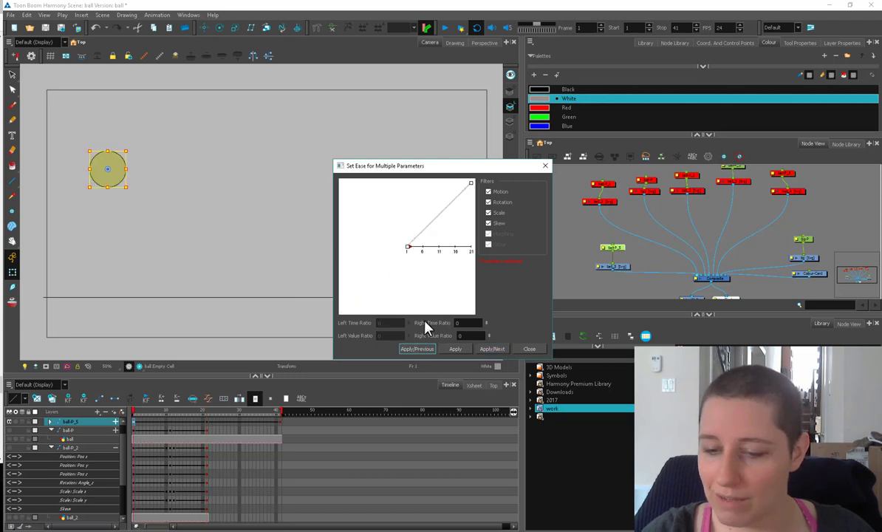
pyautogui.click(467, 323)
pyautogui.write('66')
pyautogui.press('Return')
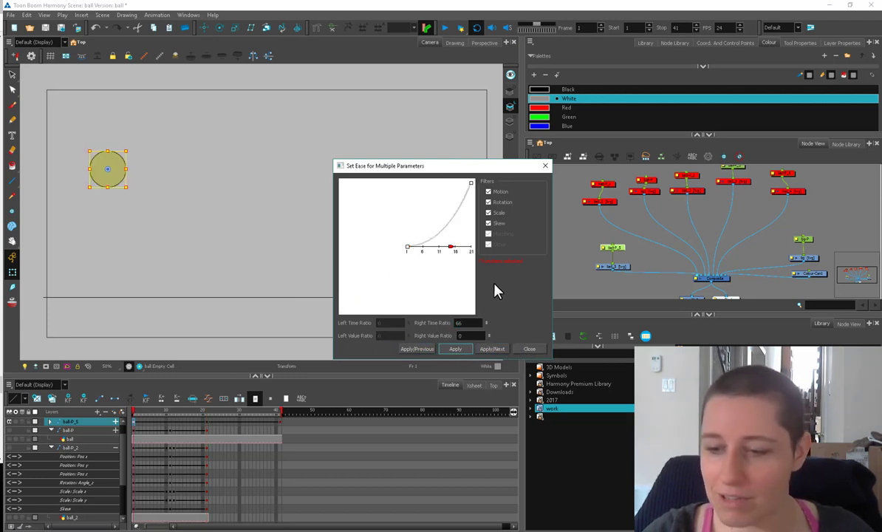
pyautogui.click(530, 349)
# Step: Check the keyframe options in the general preferences
pyautogui.click(171, 433)
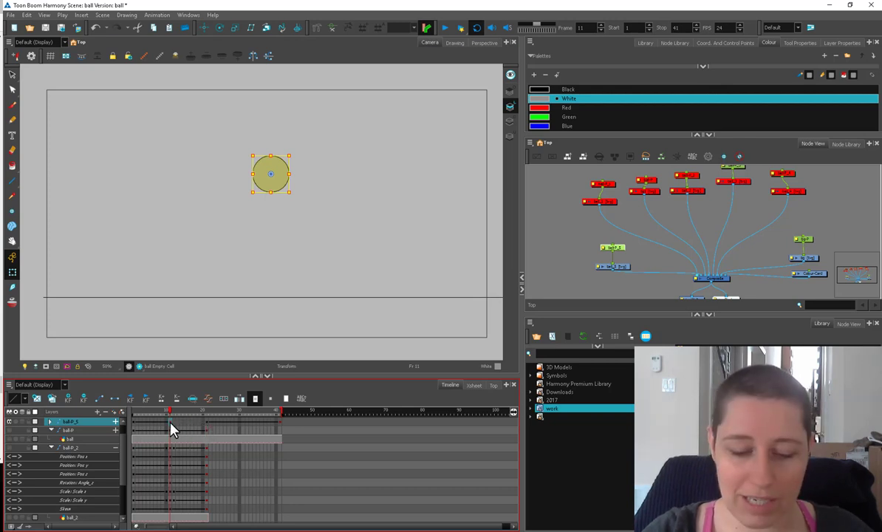
pyautogui.click(27, 14)
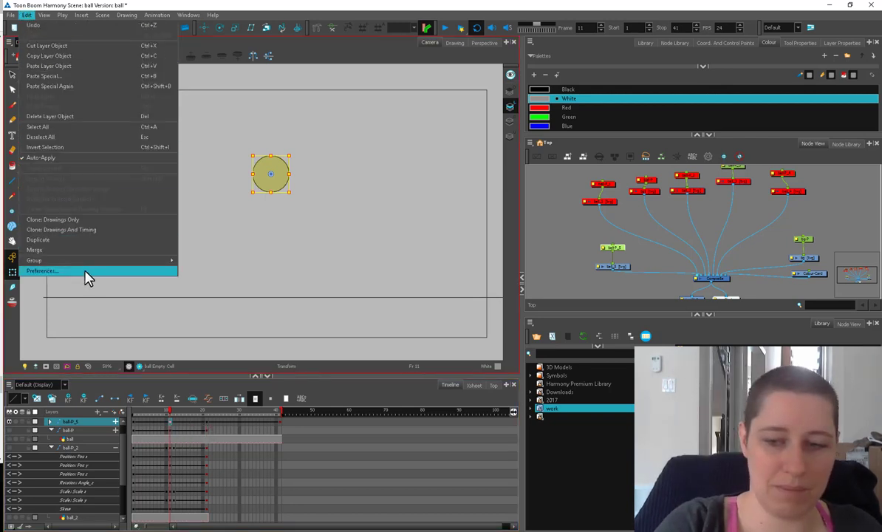
pyautogui.click(85, 275)
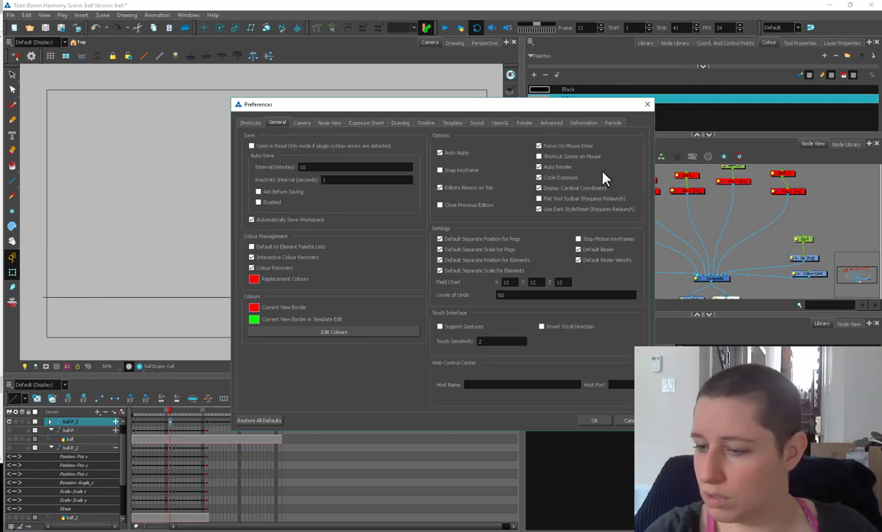
pyautogui.click(599, 421)
# Step: Keyframe the ball's halfway pose at frame 11, move that keyframe to frame 6, and play the loop from frame 1
pyautogui.click(170, 424)
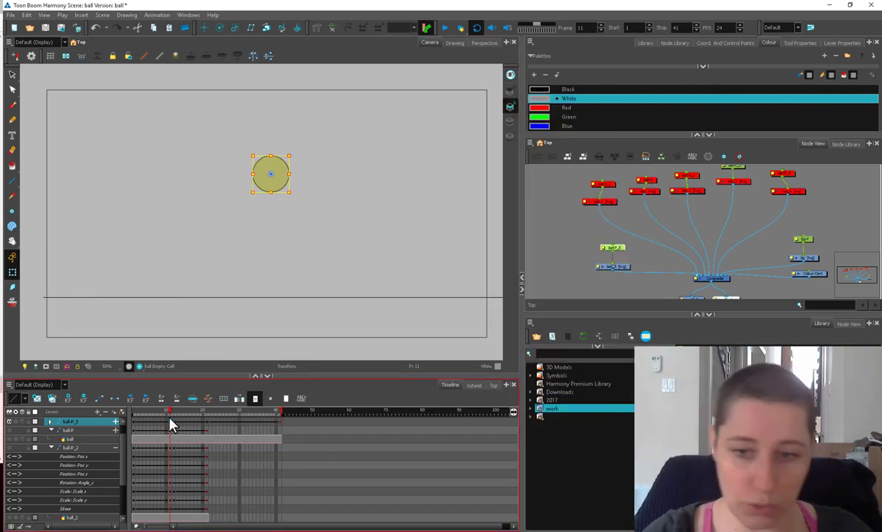
pyautogui.moveTo(170, 411); pyautogui.dragTo(151, 427)
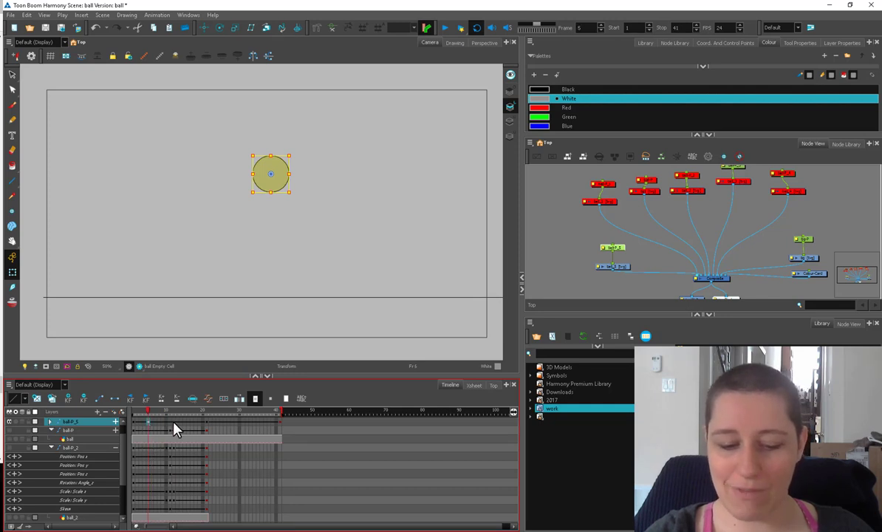
pyautogui.click(171, 422)
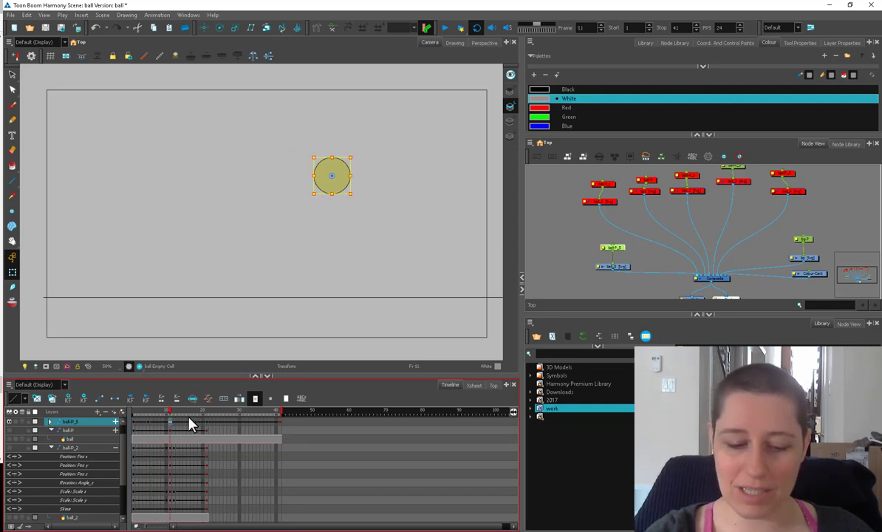
pyautogui.click(148, 426)
pyautogui.click(134, 411)
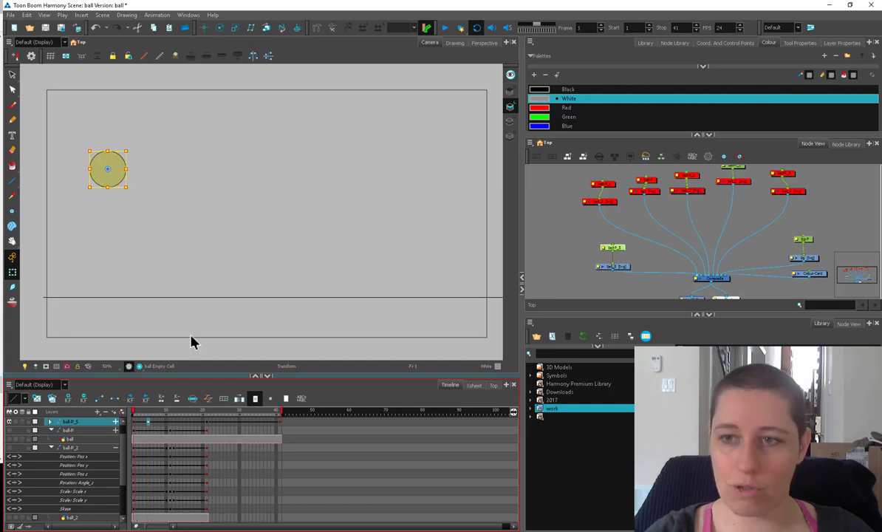
pyautogui.click(446, 29)
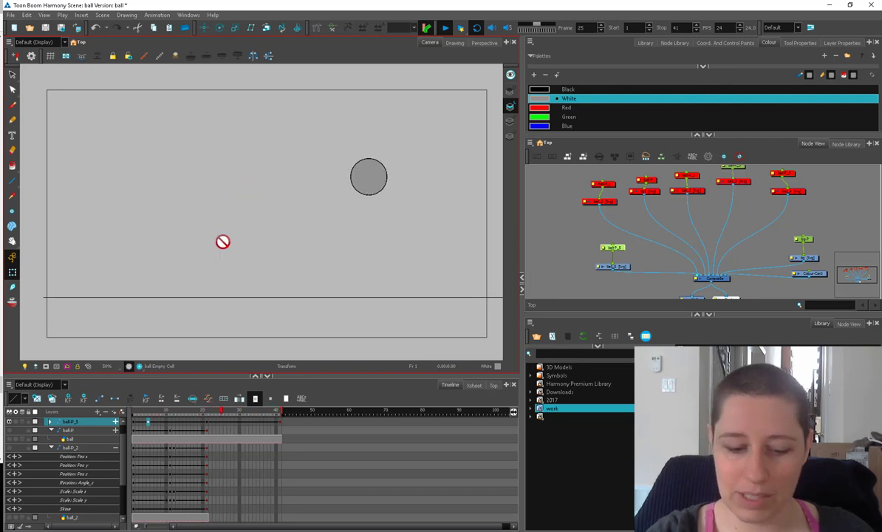
# Step: Place the ball's halfway-pose keyframe at frame 17 and play the loop
pyautogui.click(174, 436)
pyautogui.moveTo(170, 422); pyautogui.dragTo(193, 431)
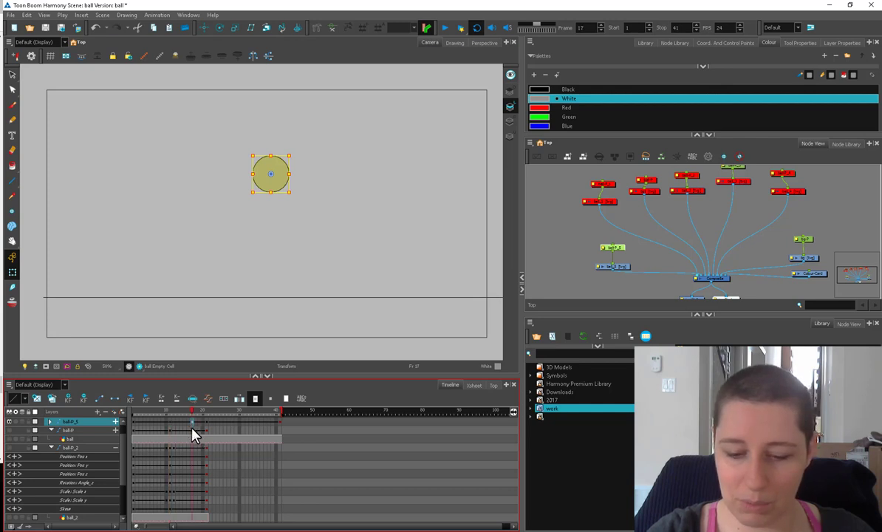
pyautogui.click(444, 27)
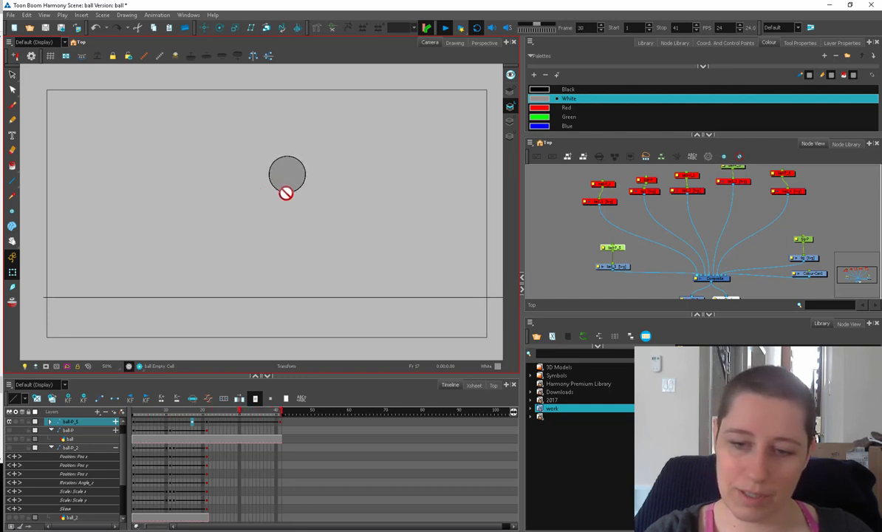
# Step: Rework the ball's keyframes so the far-side pose falls on frame 20 with an even-motion keyframe at frame 17, and replay the loop
pyautogui.moveTo(211, 416); pyautogui.dragTo(109, 419)
pyautogui.click(205, 422)
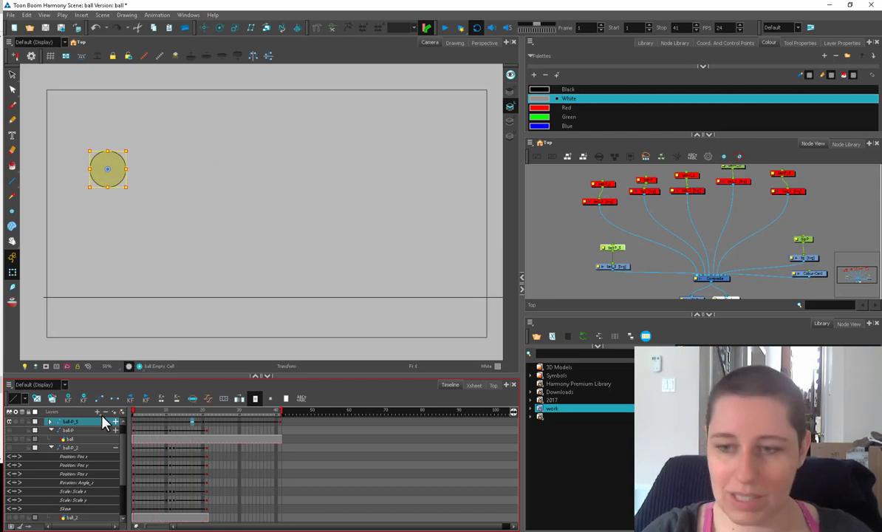
pyautogui.click(444, 30)
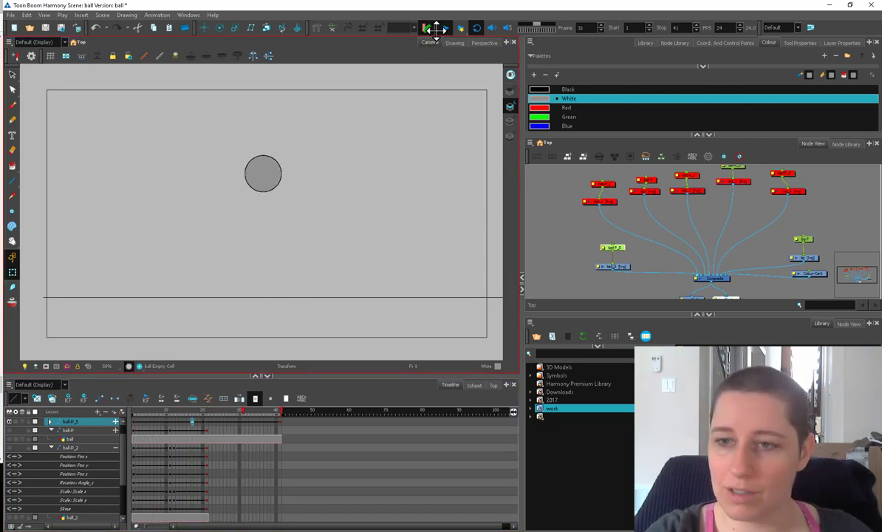
pyautogui.click(443, 30)
pyautogui.click(177, 419)
pyautogui.click(445, 30)
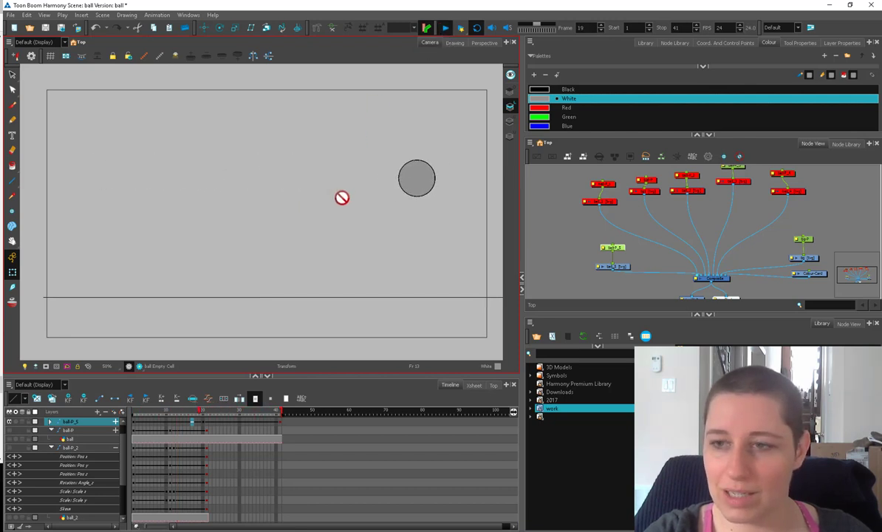
pyautogui.click(445, 30)
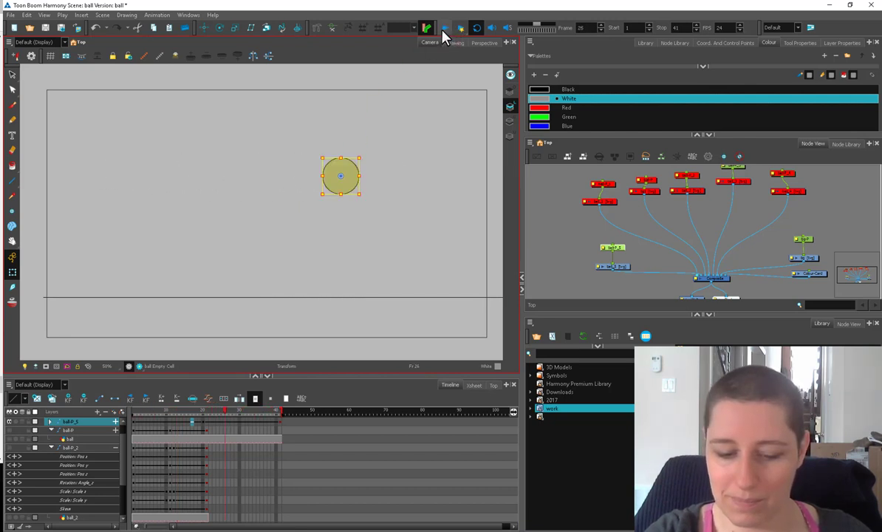
# Step: Compare the ball's poses at frames 20 and 17, and move the far-side keyframe to frame 25
pyautogui.click(204, 411)
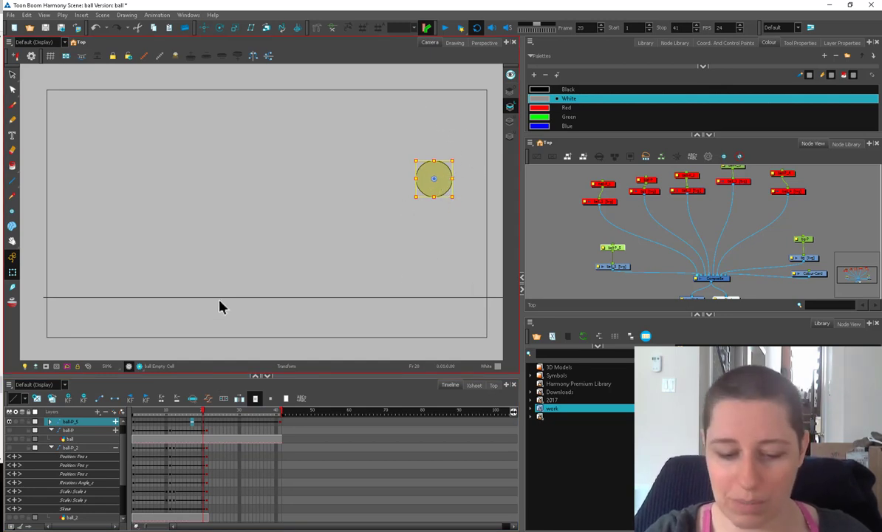
pyautogui.moveTo(203, 427)
pyautogui.mouseDown()
pyautogui.moveTo(178, 416)
pyautogui.moveTo(206, 419)
pyautogui.mouseUp()
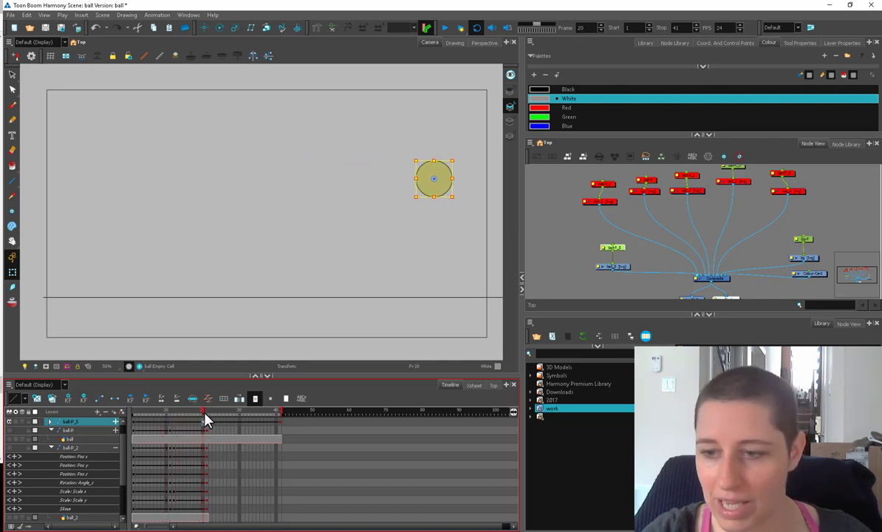
pyautogui.click(207, 420)
pyautogui.click(207, 419)
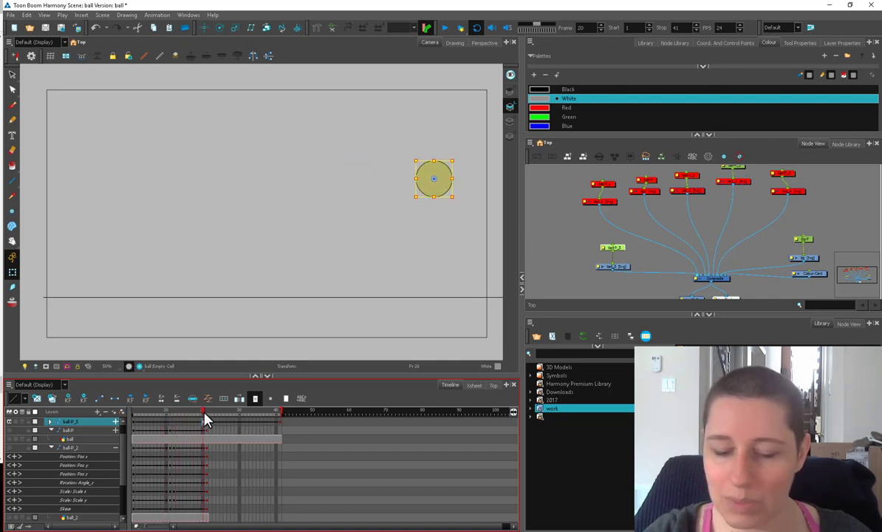
pyautogui.moveTo(205, 414)
pyautogui.mouseDown()
pyautogui.moveTo(191, 418)
pyautogui.moveTo(215, 426)
pyautogui.moveTo(191, 425)
pyautogui.mouseUp()
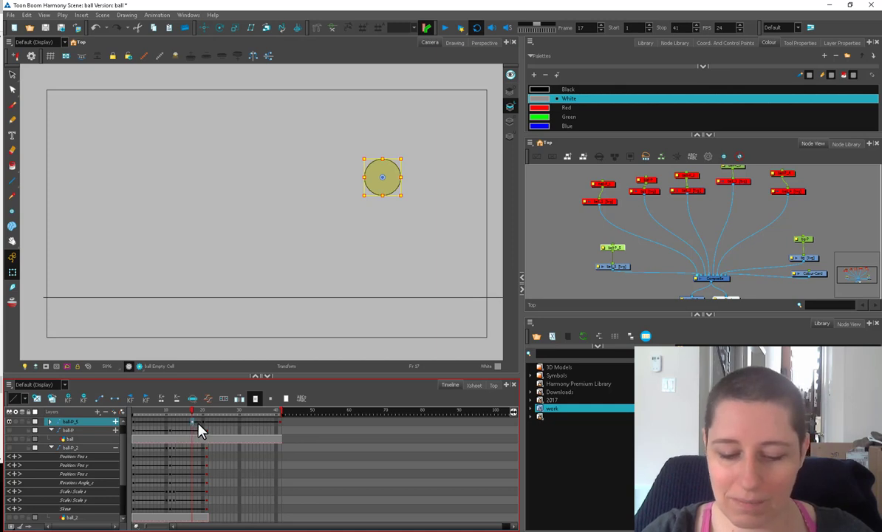
pyautogui.click(203, 423)
pyautogui.moveTo(203, 422); pyautogui.dragTo(222, 424)
# Step: At frame 17, brush a vertical black line on the bg drawing along the ball's leading edge, down to the ground line
pyautogui.click(193, 412)
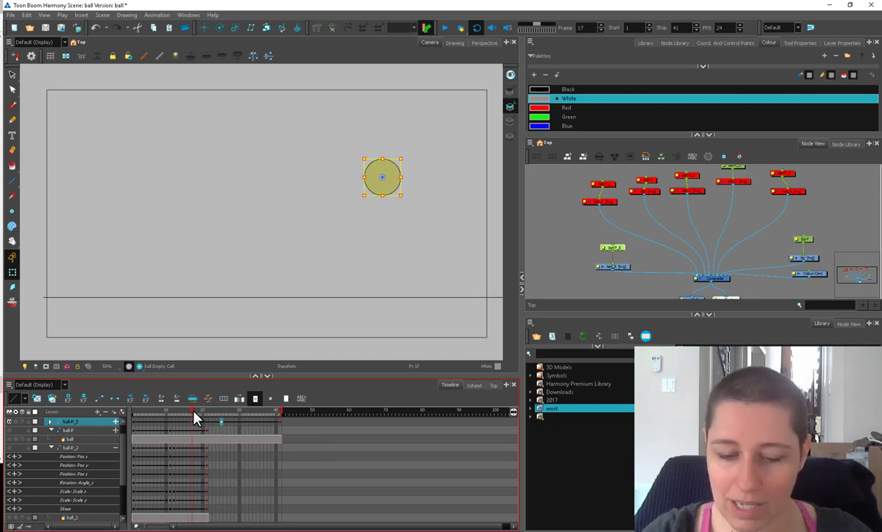
pyautogui.click(809, 259)
pyautogui.hotkey('alt', 'b')
pyautogui.moveTo(402, 95); pyautogui.dragTo(402, 300)
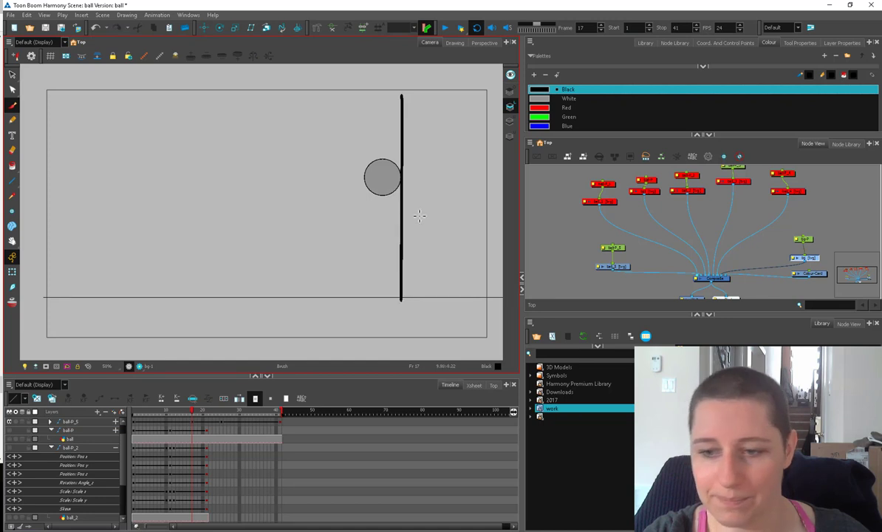
pyautogui.click(12, 272)
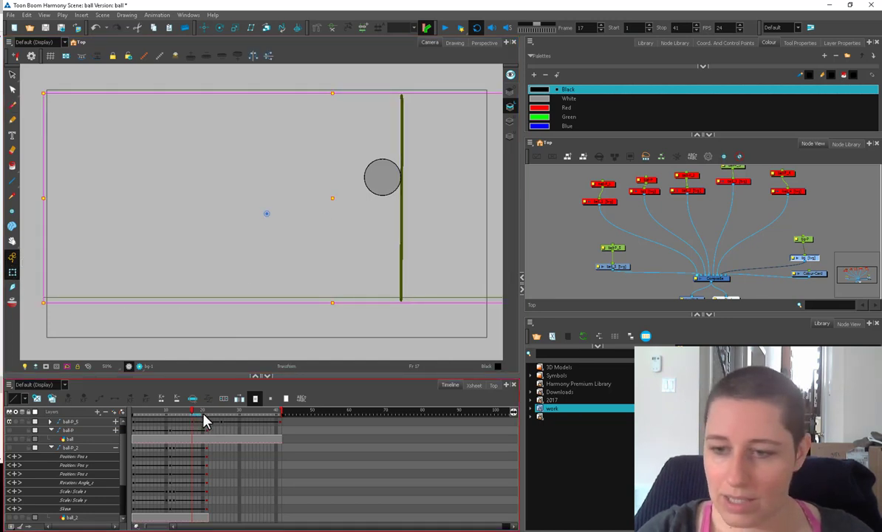
# Step: Keyframe the ball's frame 24 pose, move that keyframe to frame 20, and play the loop
pyautogui.moveTo(196, 418); pyautogui.dragTo(221, 417)
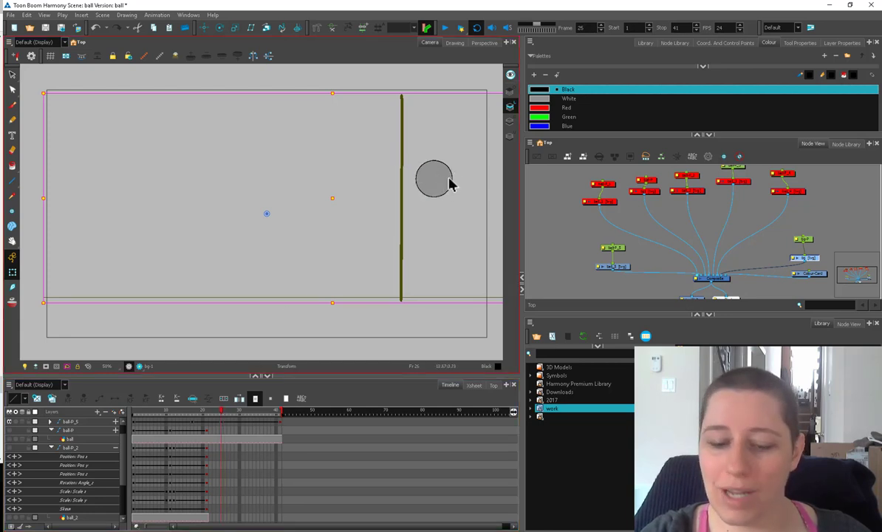
pyautogui.click(222, 422)
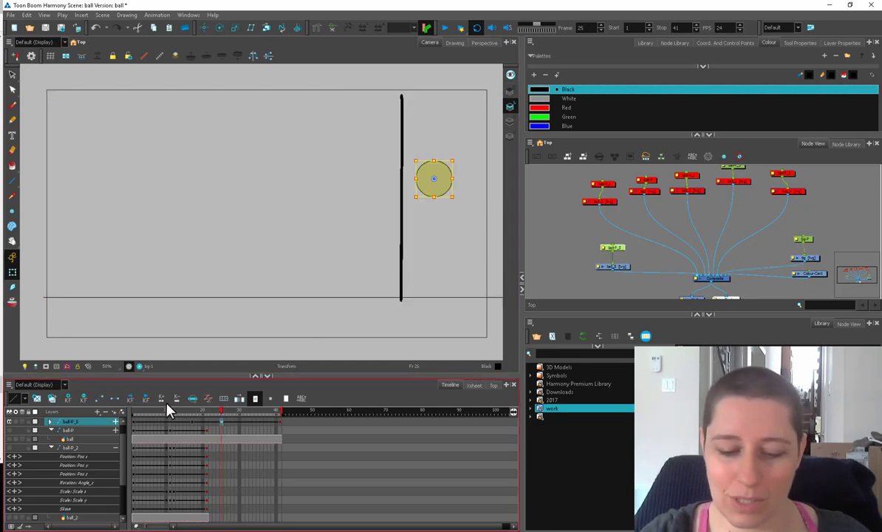
pyautogui.click(217, 422)
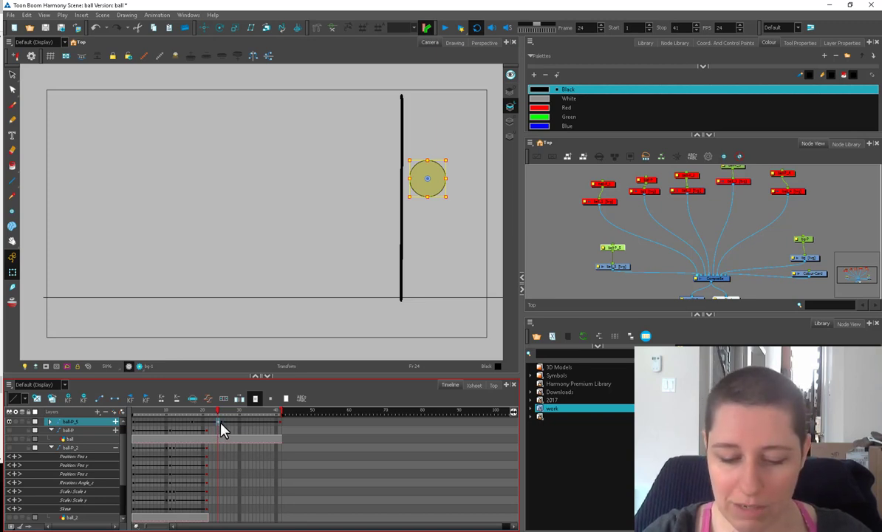
pyautogui.click(207, 429)
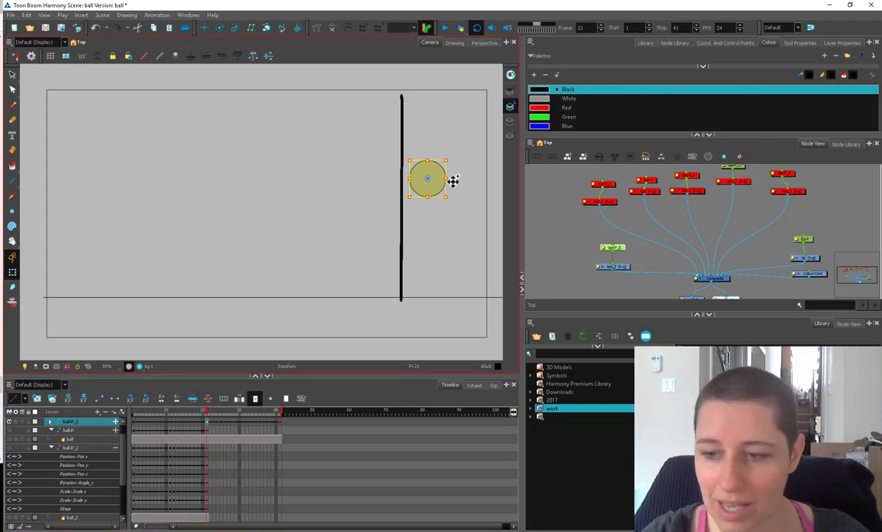
pyautogui.click(204, 422)
pyautogui.moveTo(188, 412); pyautogui.dragTo(174, 412)
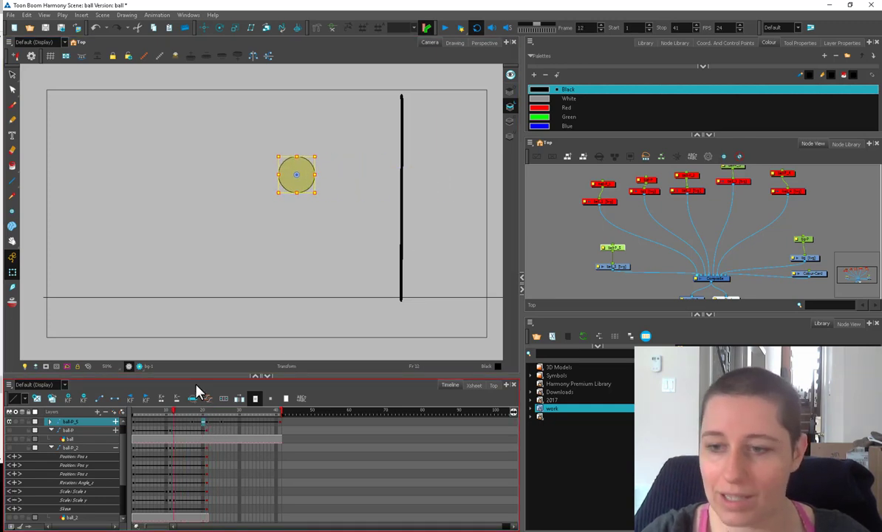
pyautogui.click(444, 29)
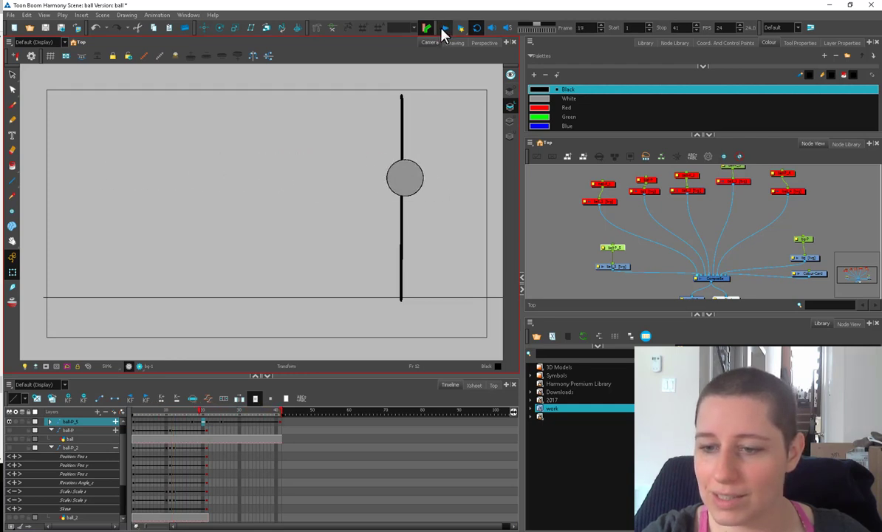
pyautogui.click(443, 29)
# Step: Move the ball's added near-end keyframe to frame 22 and play the loop
pyautogui.click(195, 412)
pyautogui.moveTo(198, 419); pyautogui.dragTo(216, 432)
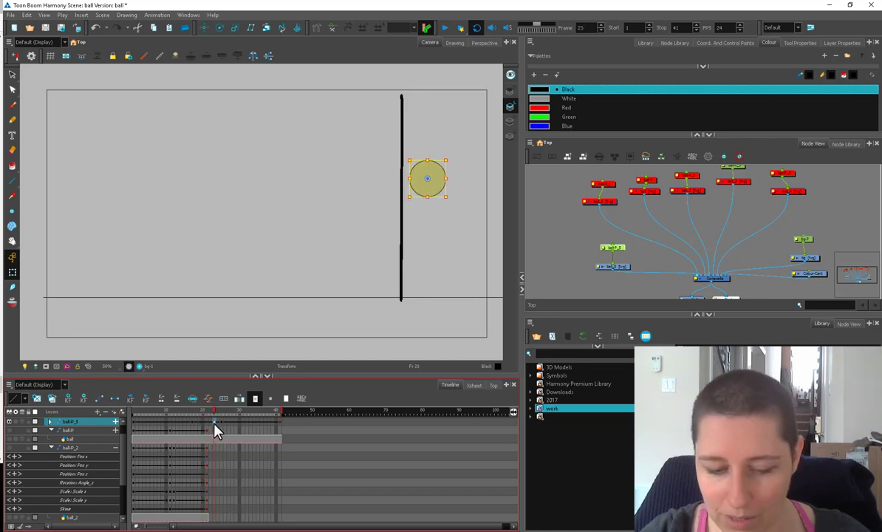
pyautogui.moveTo(221, 423); pyautogui.dragTo(182, 411)
pyautogui.click(445, 28)
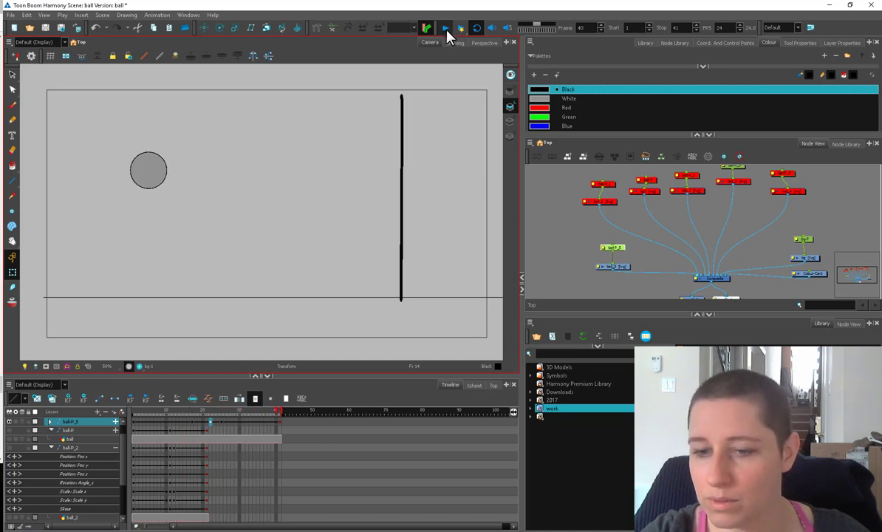
# Step: Stop playback, move the ball's far-side keyframe to frame 27, and return to frame 23
pyautogui.click(447, 30)
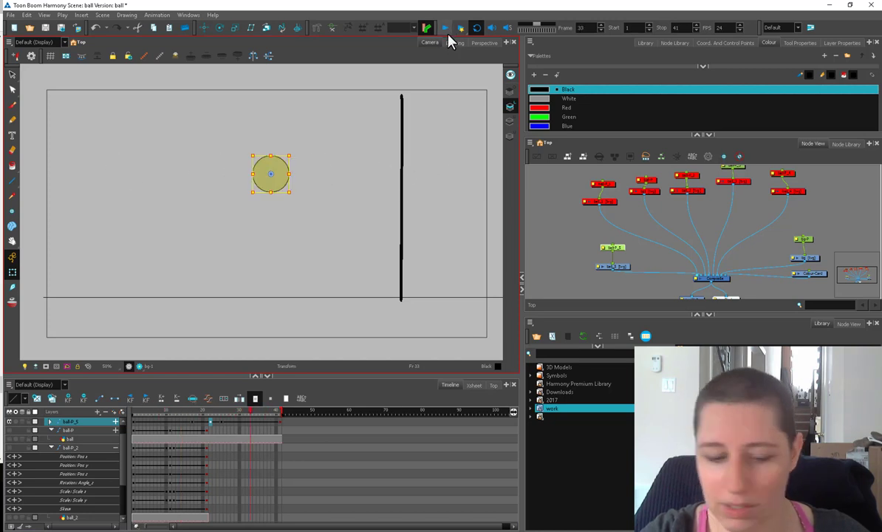
pyautogui.click(219, 421)
pyautogui.moveTo(214, 411)
pyautogui.mouseDown()
pyautogui.moveTo(205, 414)
pyautogui.moveTo(223, 414)
pyautogui.moveTo(177, 422)
pyautogui.moveTo(223, 425)
pyautogui.mouseUp()
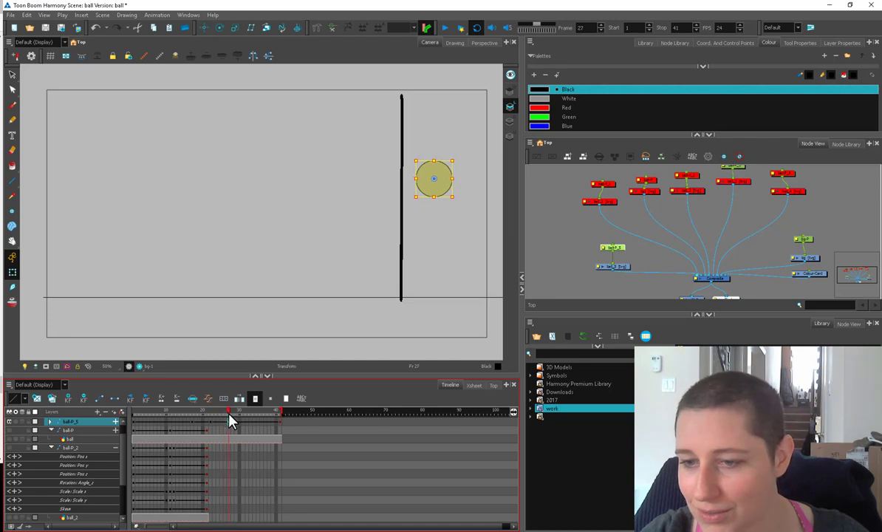
pyautogui.hotkey('ctrl', 'z')
pyautogui.moveTo(225, 414); pyautogui.dragTo(214, 415)
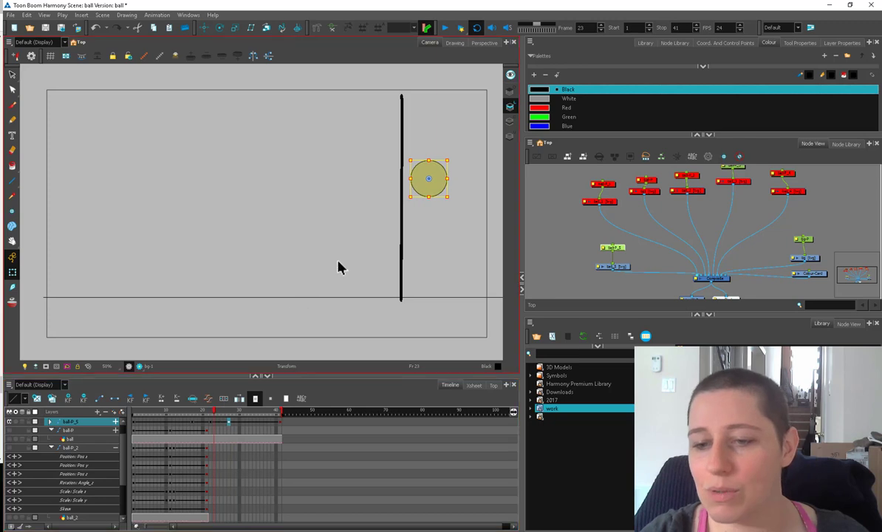
# Step: Reselect the ball drawing and compare its far-side poses at frames 25, 26 and 27
pyautogui.click(807, 257)
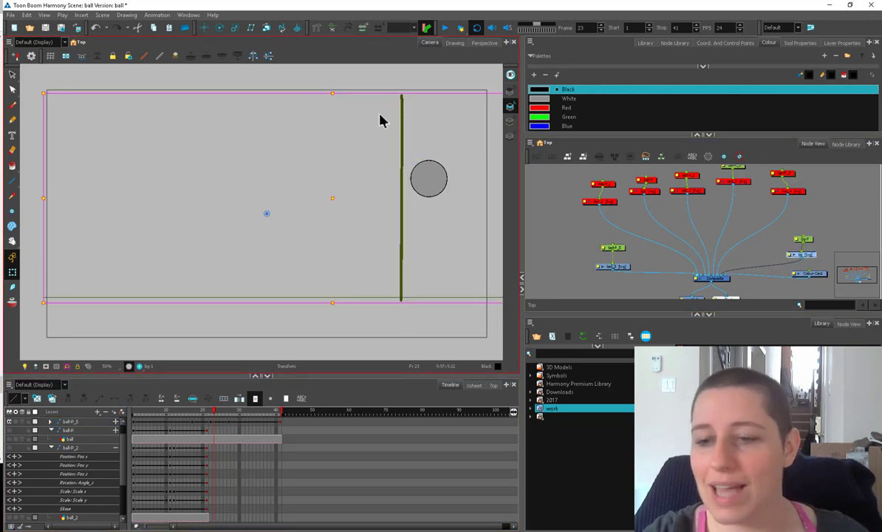
pyautogui.click(418, 271)
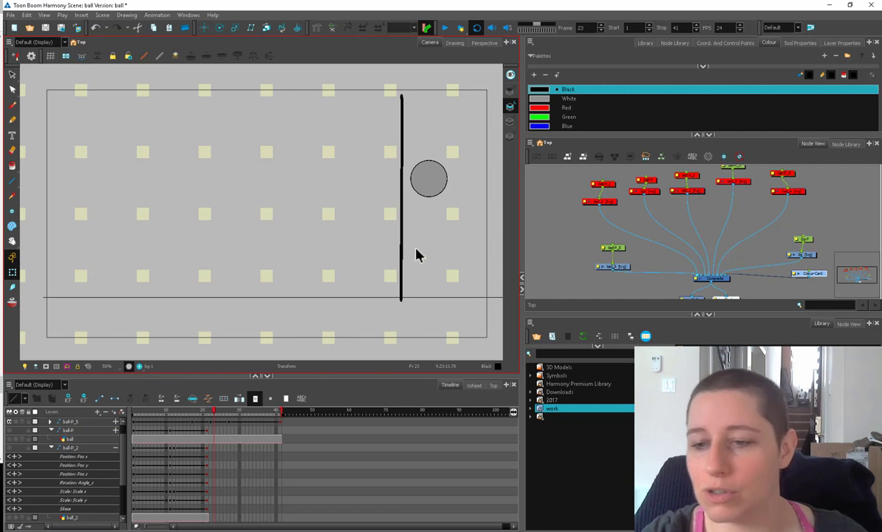
pyautogui.click(604, 266)
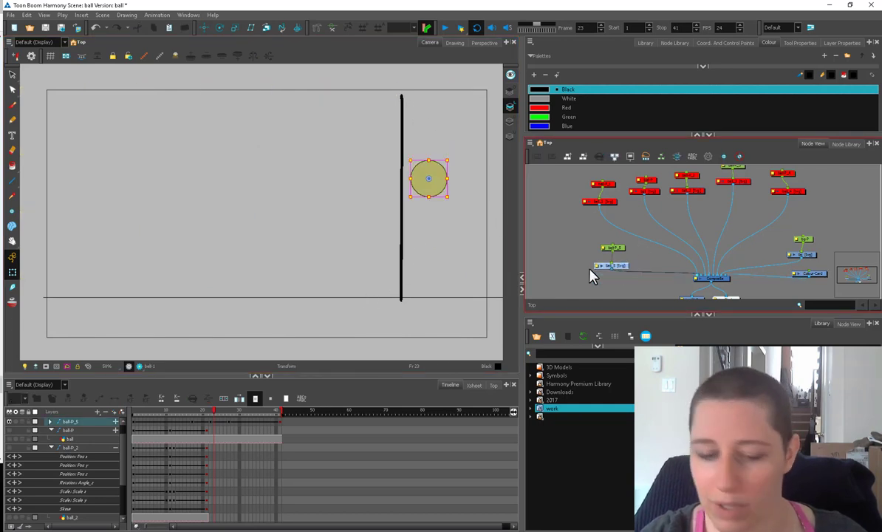
pyautogui.click(227, 421)
pyautogui.click(228, 422)
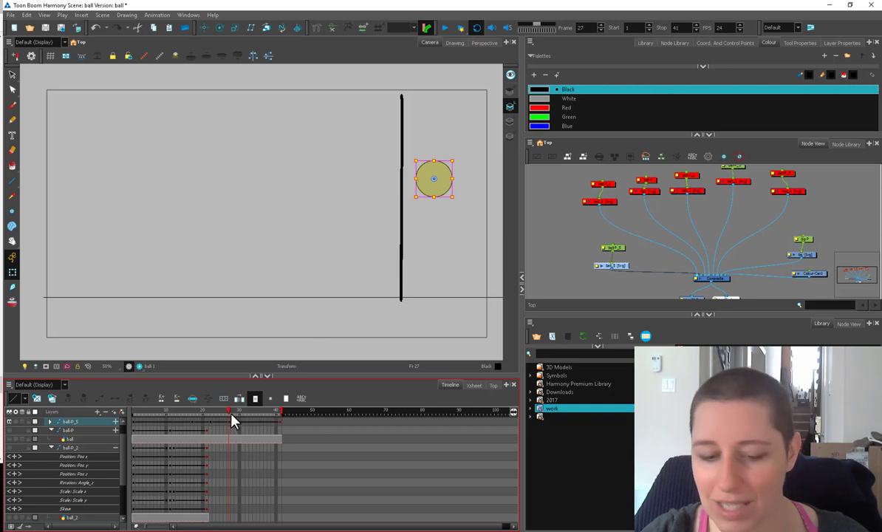
pyautogui.click(226, 422)
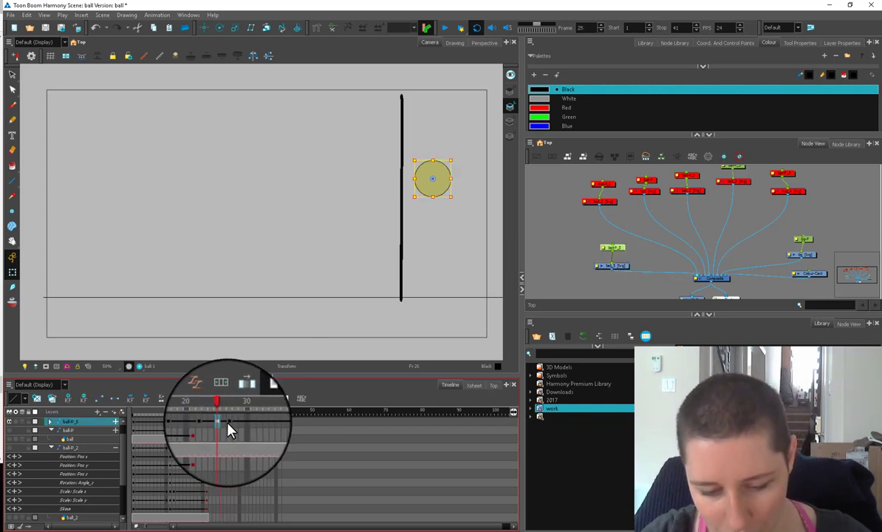
pyautogui.press('.')
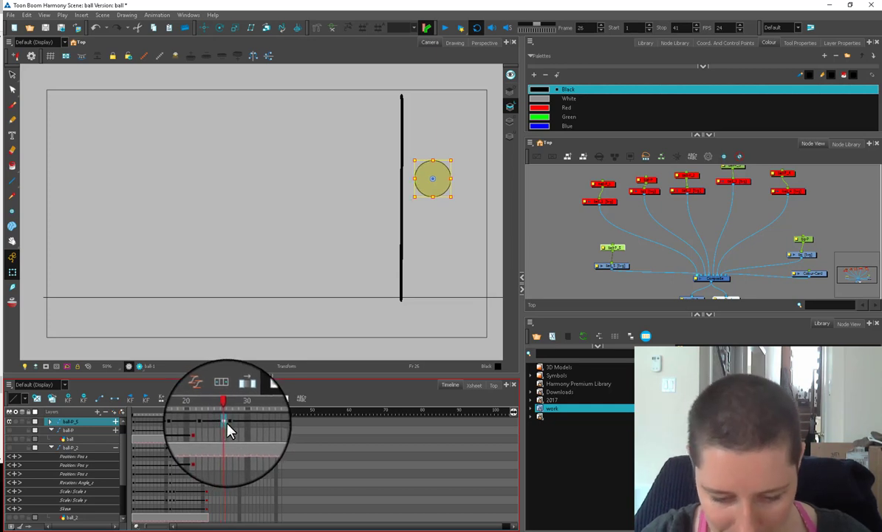
# Step: At frame 28, shift the ball just past the black line toward its far-side pose, using onion skin to judge the spacing
pyautogui.moveTo(226, 422)
pyautogui.mouseDown()
pyautogui.moveTo(227, 411)
pyautogui.moveTo(190, 424)
pyautogui.moveTo(279, 413)
pyautogui.moveTo(228, 426)
pyautogui.moveTo(283, 427)
pyautogui.moveTo(226, 428)
pyautogui.moveTo(234, 425)
pyautogui.moveTo(229, 416)
pyautogui.moveTo(240, 421)
pyautogui.moveTo(230, 423)
pyautogui.mouseUp()
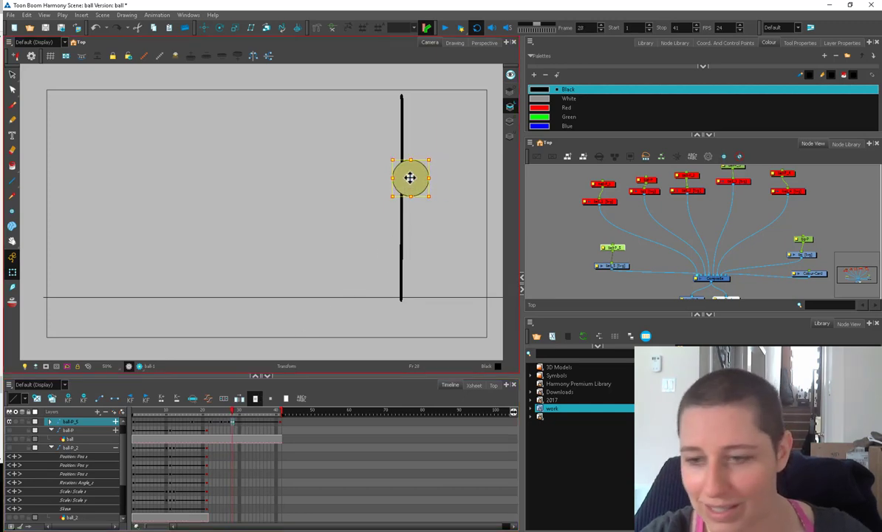
pyautogui.moveTo(412, 183); pyautogui.dragTo(426, 184)
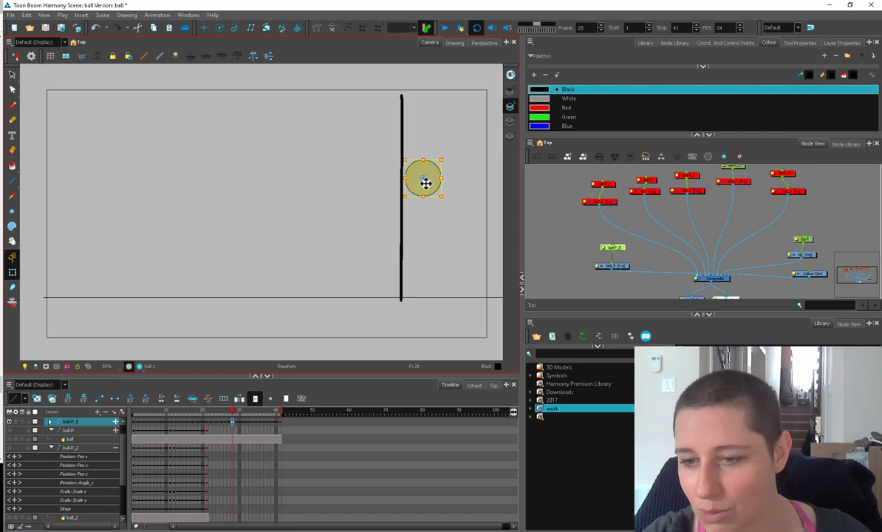
pyautogui.click(12, 302)
pyautogui.scroll(2, 476, 192)
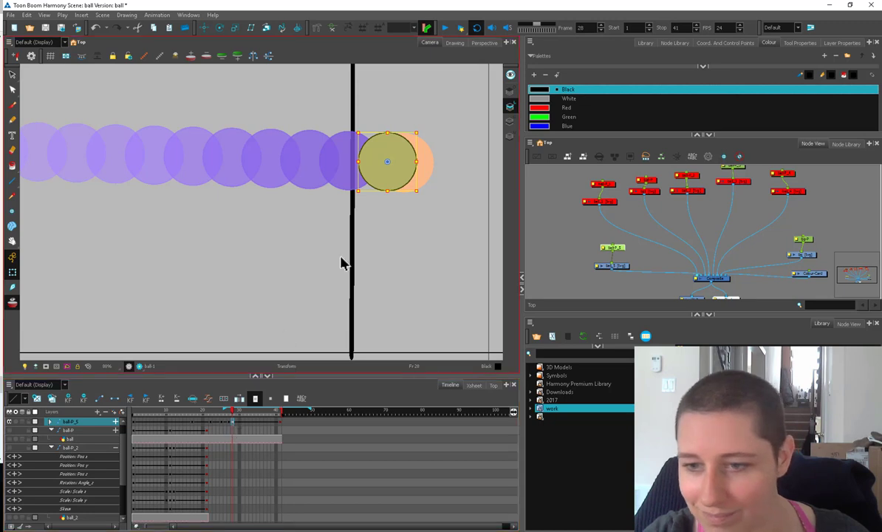
pyautogui.moveTo(388, 166); pyautogui.dragTo(394, 166)
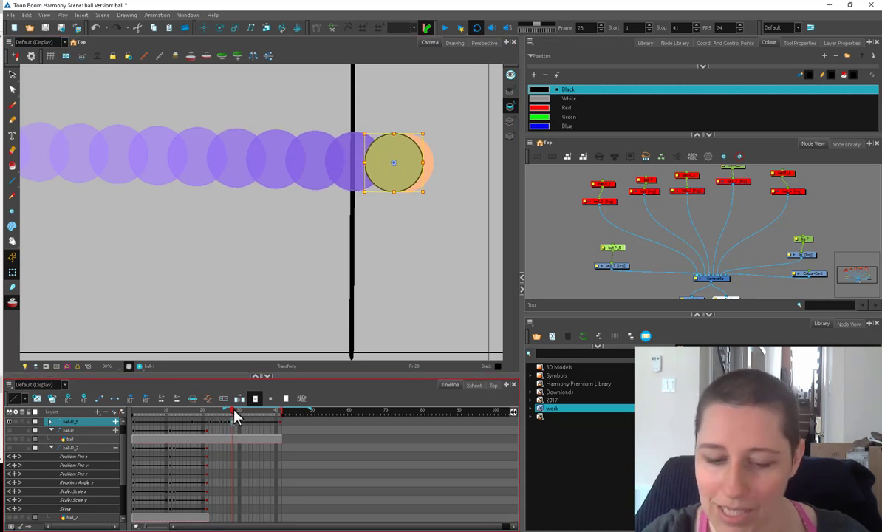
pyautogui.moveTo(232, 410)
pyautogui.mouseDown()
pyautogui.moveTo(255, 413)
pyautogui.moveTo(232, 424)
pyautogui.mouseUp()
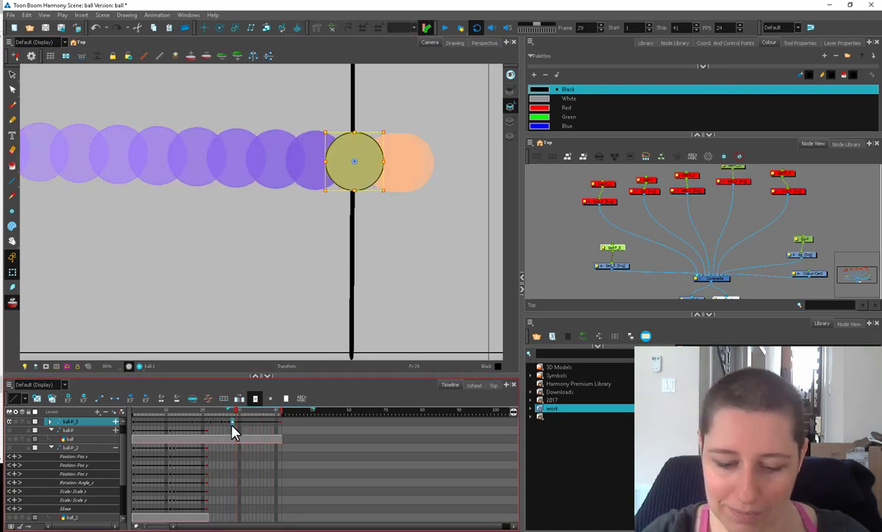
# Step: Open the ease settings for the ball's frame 41 keyframe and apply a slow-in curve for the return move
pyautogui.press('1')
pyautogui.press('1')
pyautogui.moveTo(319, 261); pyautogui.dragTo(421, 259)
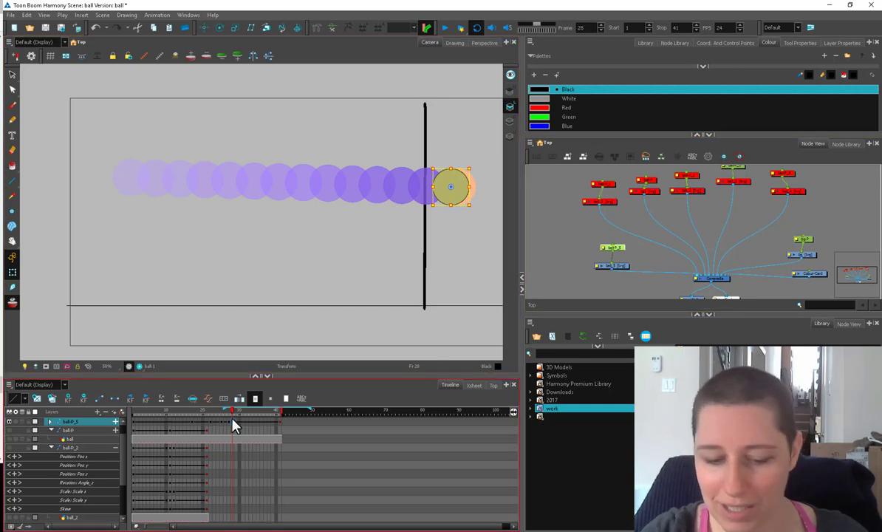
pyautogui.click(280, 411)
pyautogui.moveTo(273, 414)
pyautogui.mouseDown()
pyautogui.moveTo(259, 416)
pyautogui.moveTo(286, 417)
pyautogui.mouseUp()
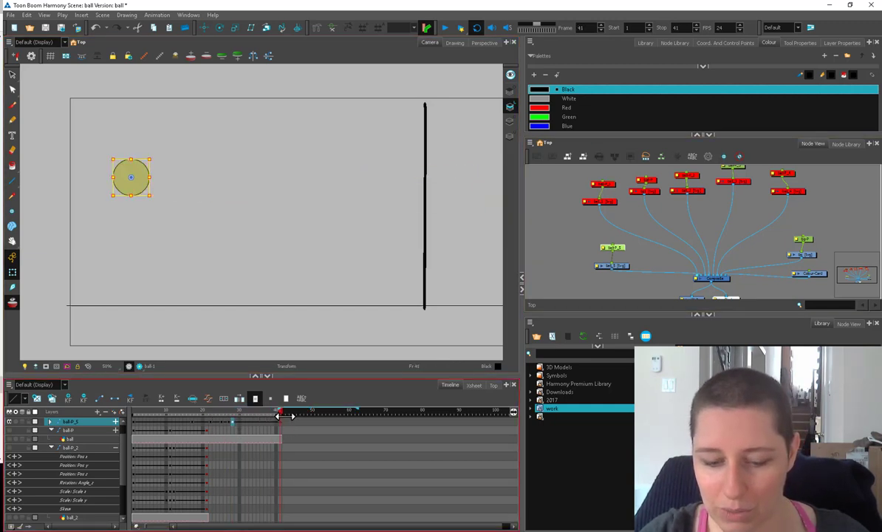
pyautogui.click(209, 399)
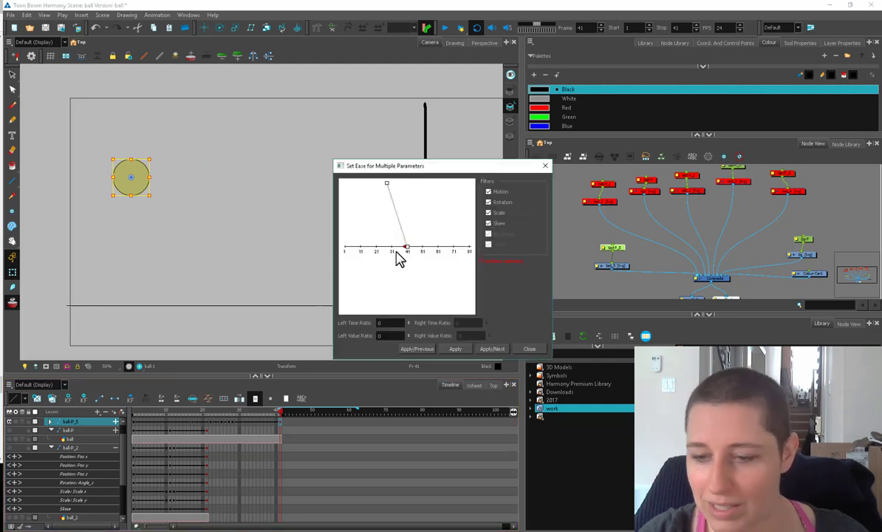
pyautogui.moveTo(406, 247); pyautogui.dragTo(399, 248)
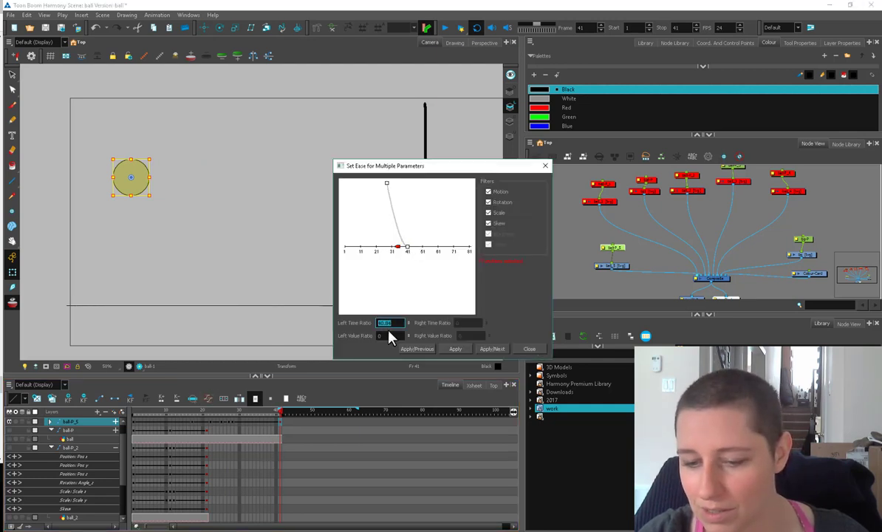
pyautogui.click(452, 350)
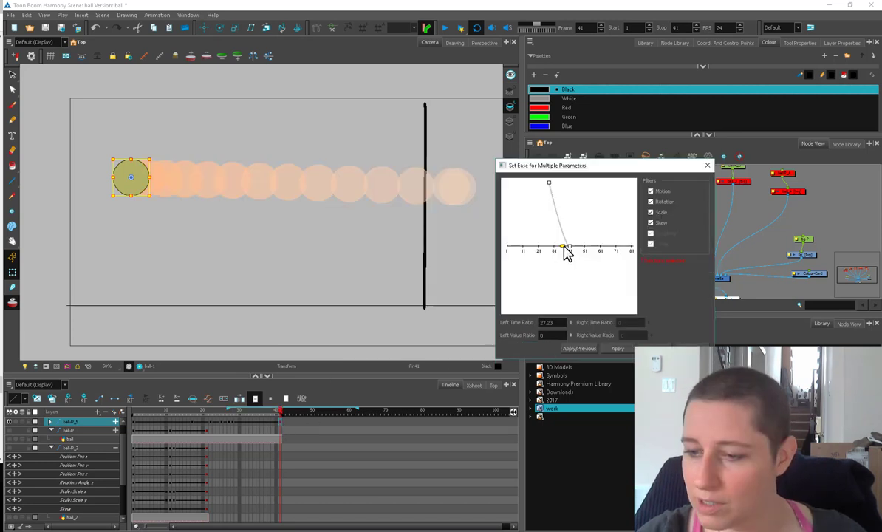
# Step: Set the frame 41 keyframe's left time ratio to 0 and apply the linear spacing
pyautogui.moveTo(565, 251); pyautogui.dragTo(570, 253)
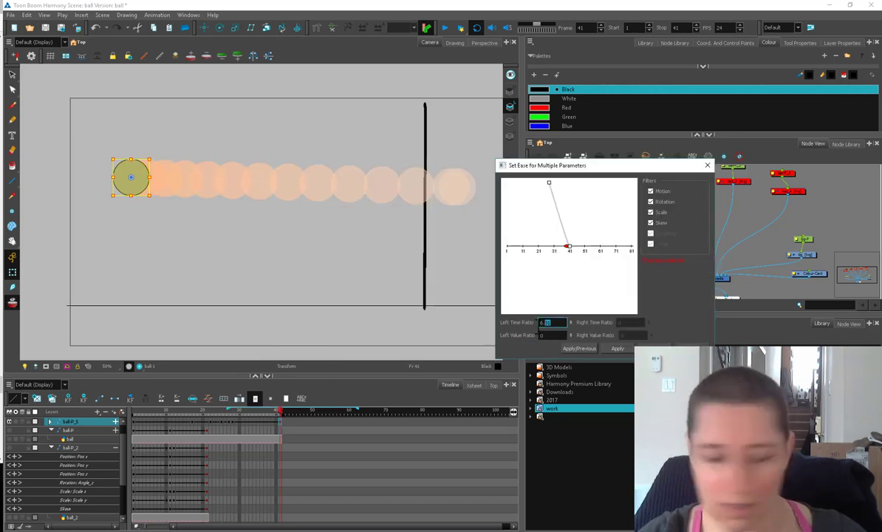
pyautogui.write('0')
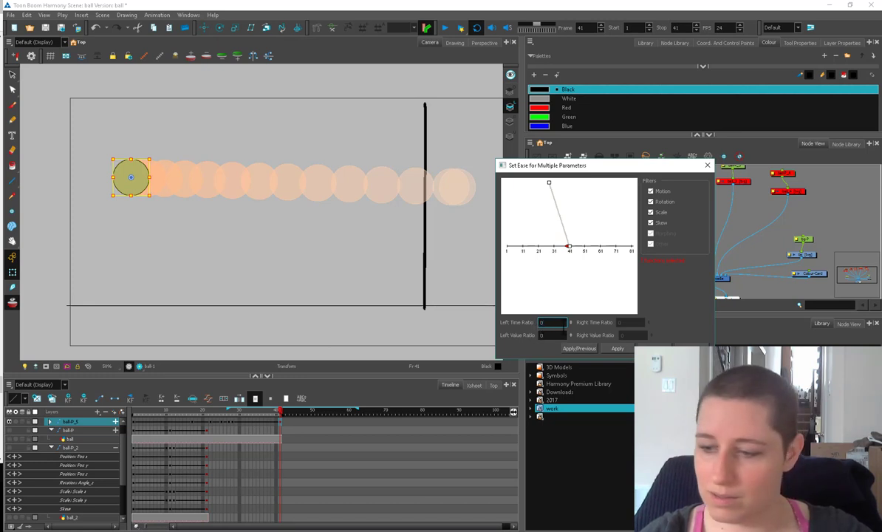
pyautogui.click(619, 350)
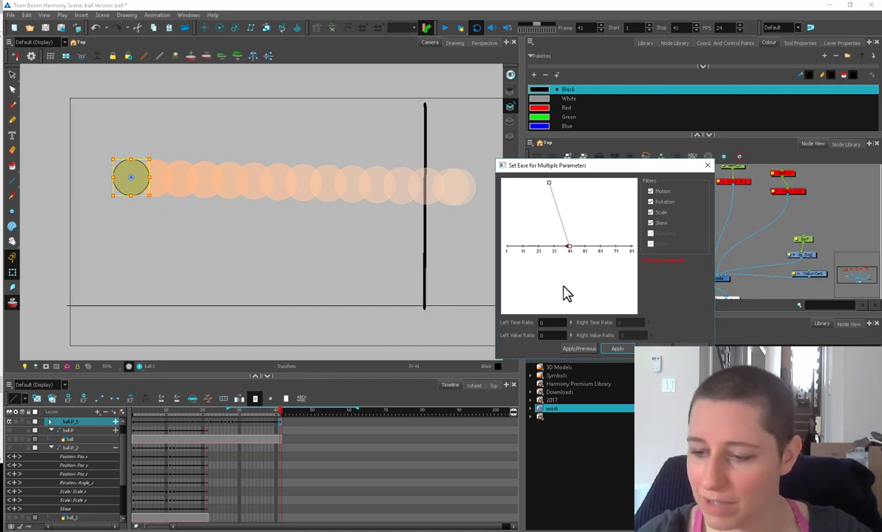
# Step: Set the frame 41 keyframe's left time ratio to 33 and apply it
pyautogui.write('3')
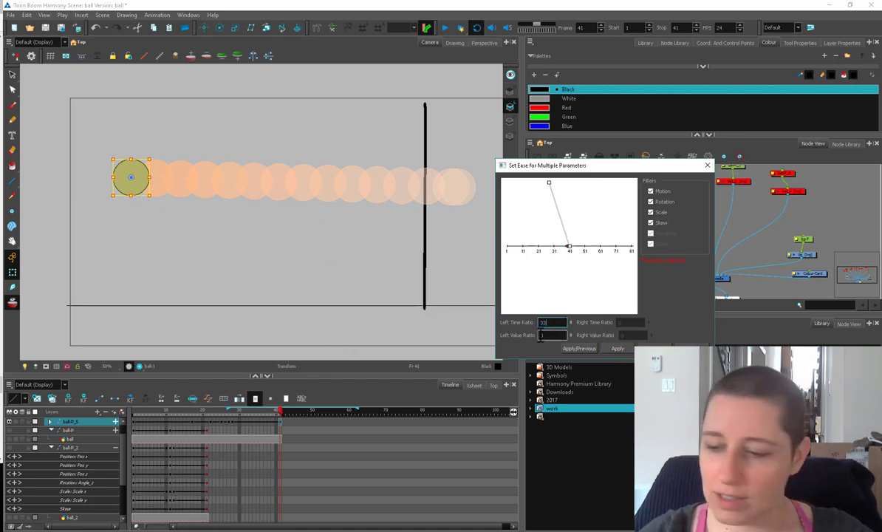
pyautogui.write('3')
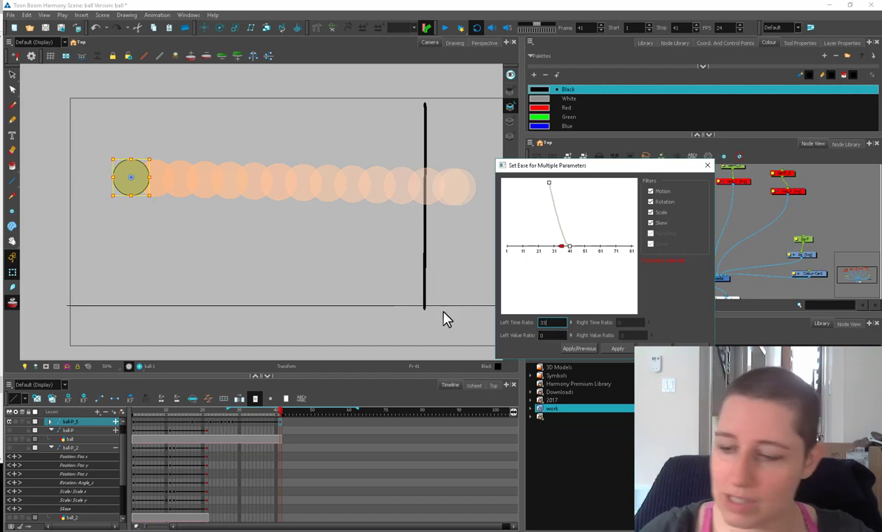
pyautogui.click(618, 350)
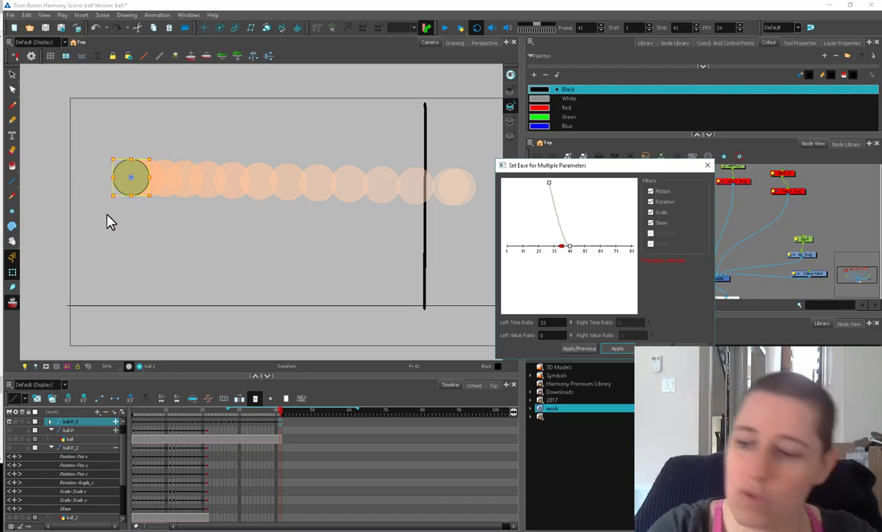
# Step: Set the frame 41 keyframe's left time ratio to 44, apply it, and close the ease settings
pyautogui.moveTo(551, 323); pyautogui.dragTo(524, 326)
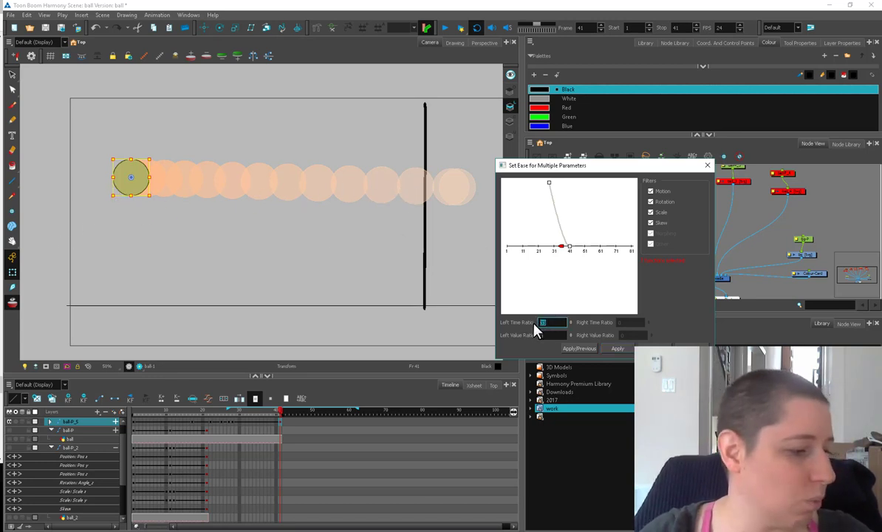
pyautogui.write('44')
pyautogui.click(614, 350)
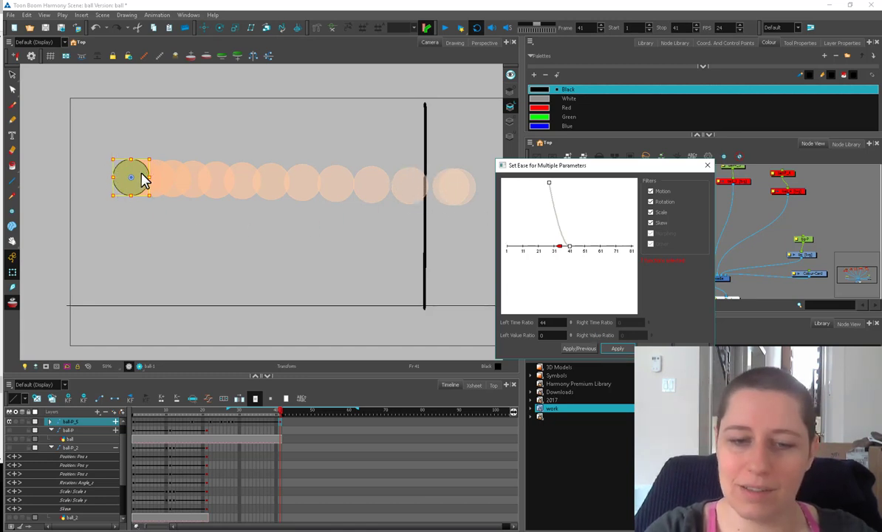
pyautogui.press('Escape')
# Step: Turn off the onion skin and replay the ball's loop from frame 1
pyautogui.click(13, 303)
pyautogui.click(445, 28)
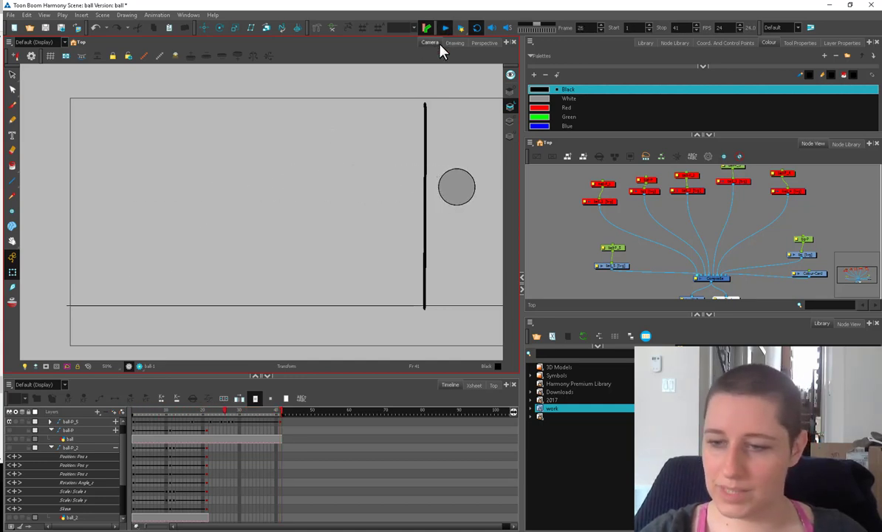
pyautogui.click(445, 28)
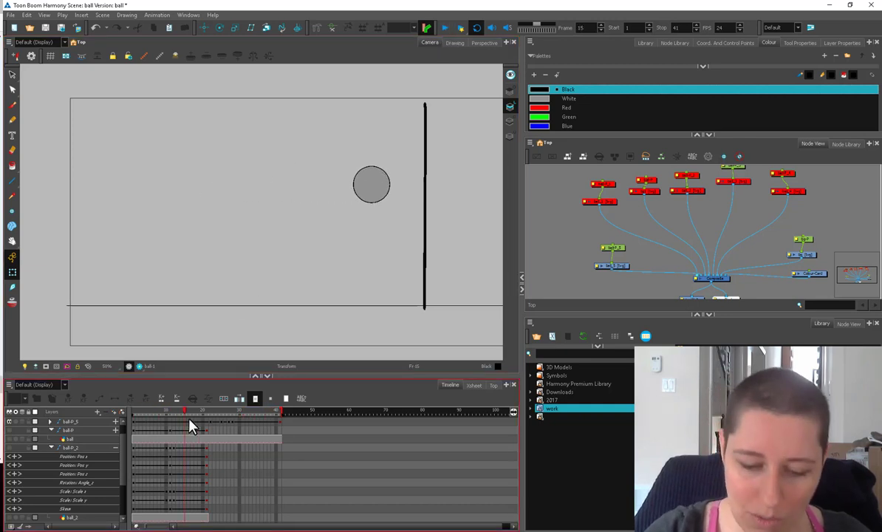
pyautogui.click(133, 412)
pyautogui.click(445, 30)
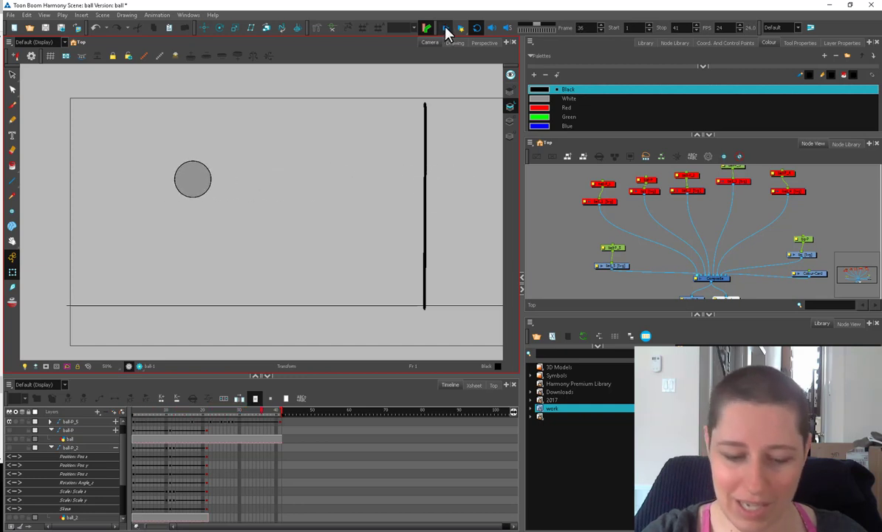
# Step: Scrub the ball's motion back to frame 1 and move its starting keyframe to frame 9
pyautogui.click(135, 451)
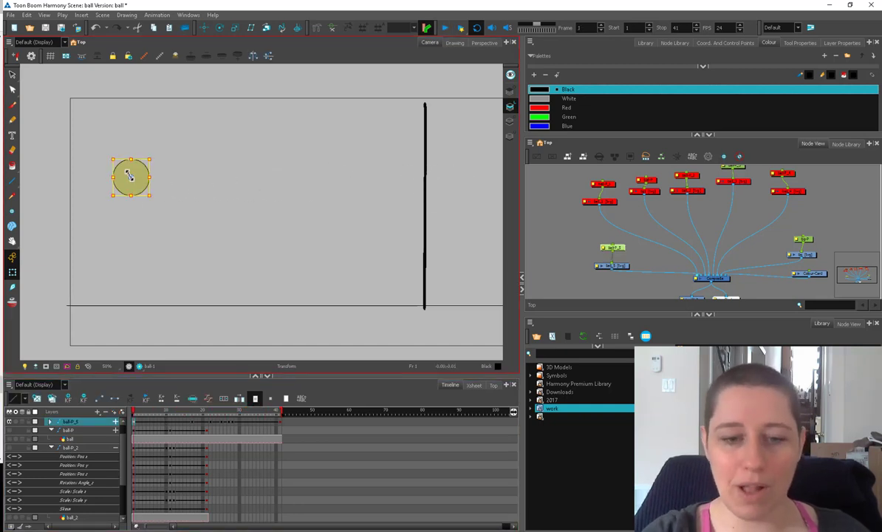
pyautogui.click(210, 413)
pyautogui.moveTo(210, 419); pyautogui.dragTo(192, 423)
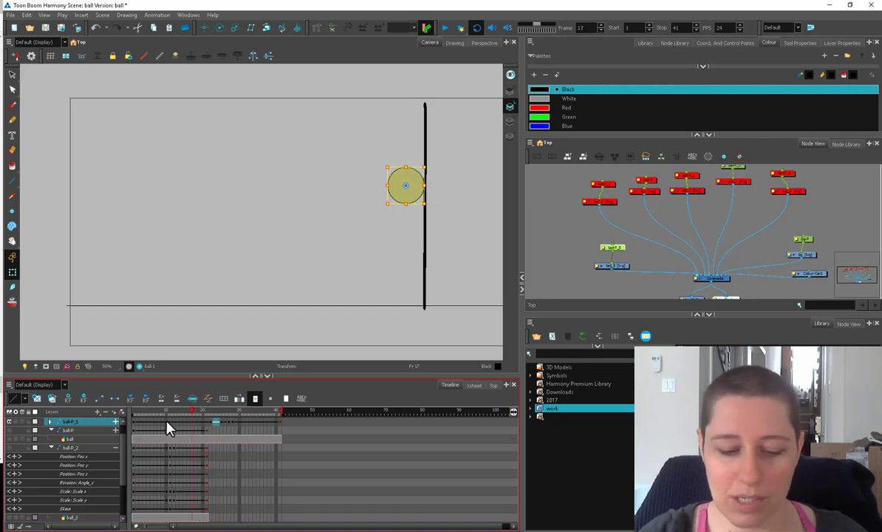
pyautogui.moveTo(167, 427); pyautogui.dragTo(139, 435)
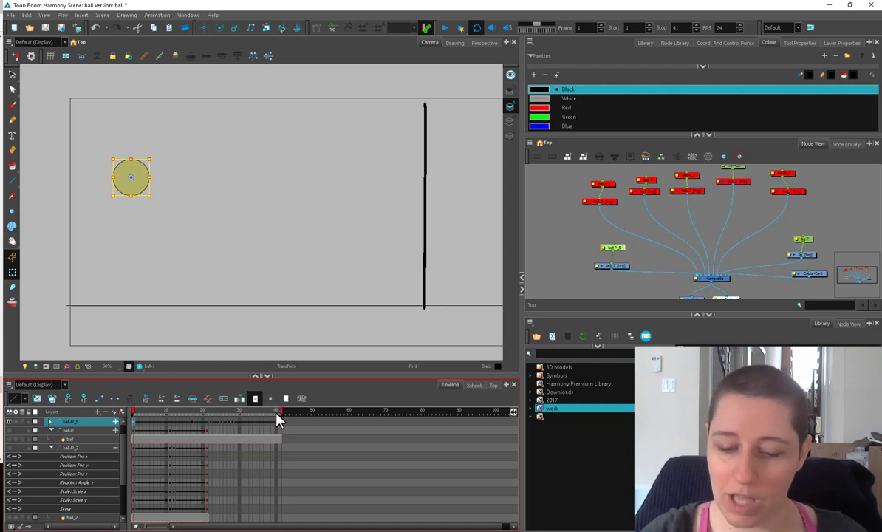
pyautogui.click(135, 423)
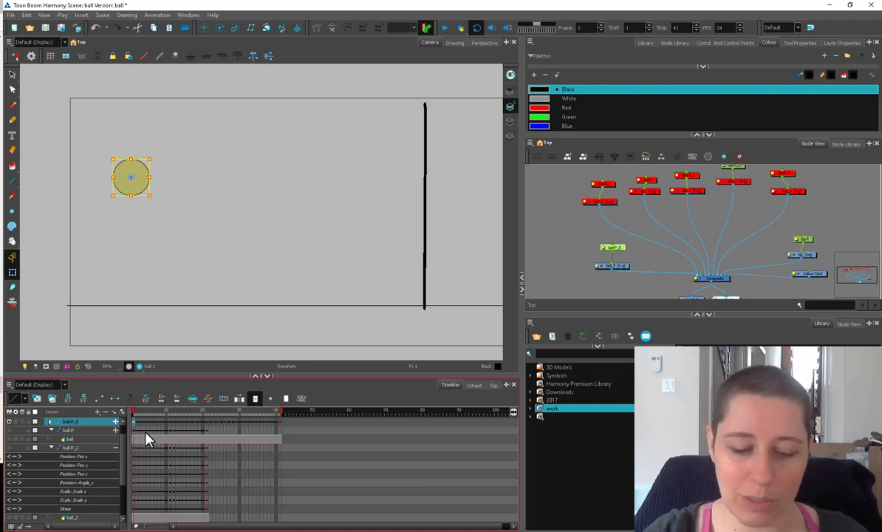
pyautogui.moveTo(131, 422); pyautogui.dragTo(164, 422)
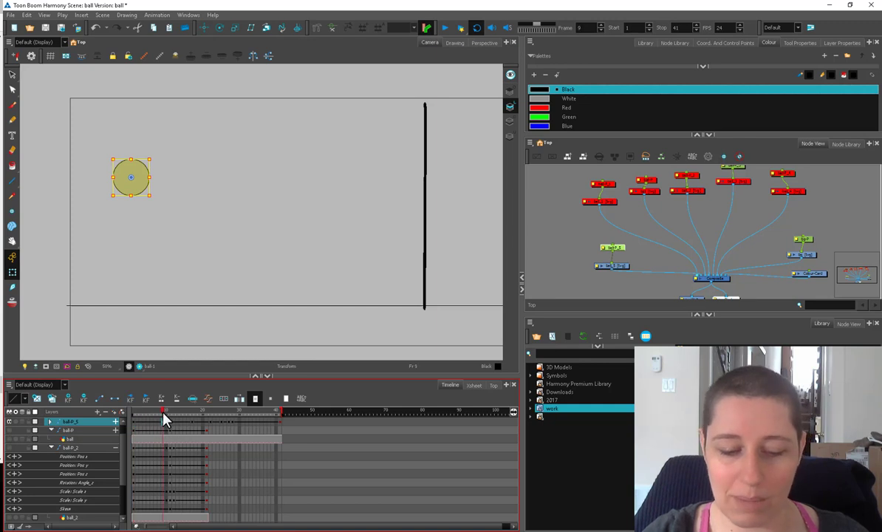
# Step: Replay the ball's loop with its starting keyframe placed at frame 9
pyautogui.moveTo(164, 413); pyautogui.dragTo(166, 414)
pyautogui.press(',')
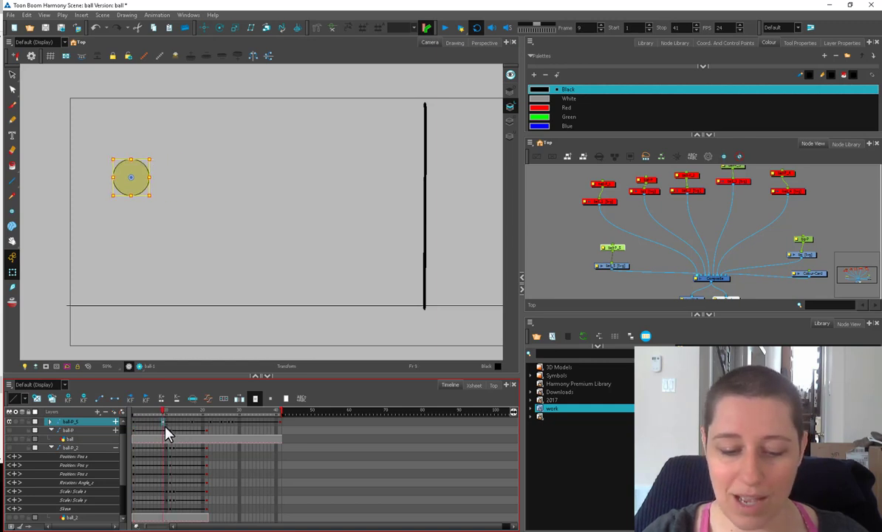
pyautogui.click(445, 28)
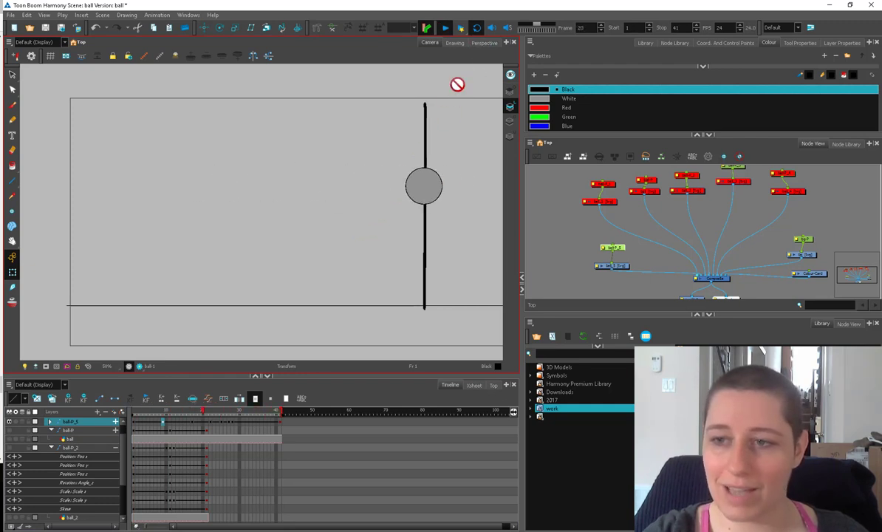
pyautogui.click(445, 29)
pyautogui.press('.')
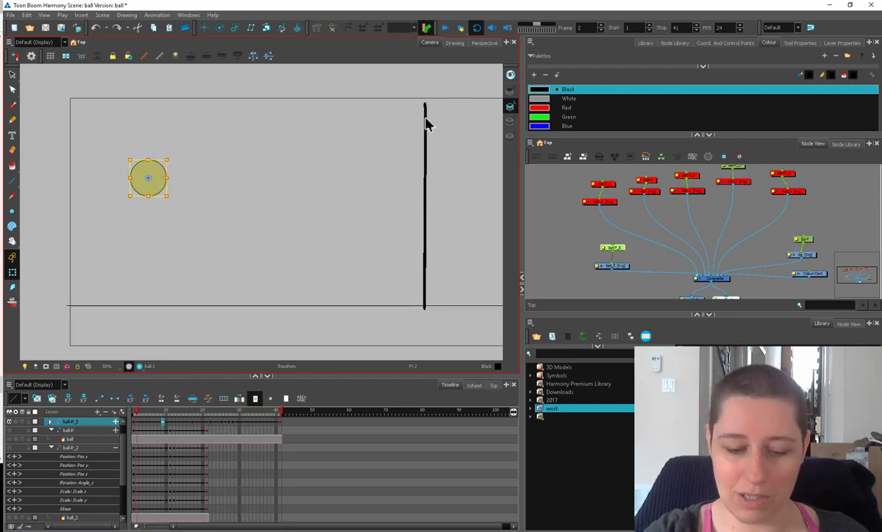
# Step: Check the ball's pose at frame 21, return to frame 1, and replay the loop
pyautogui.click(133, 422)
pyautogui.click(206, 422)
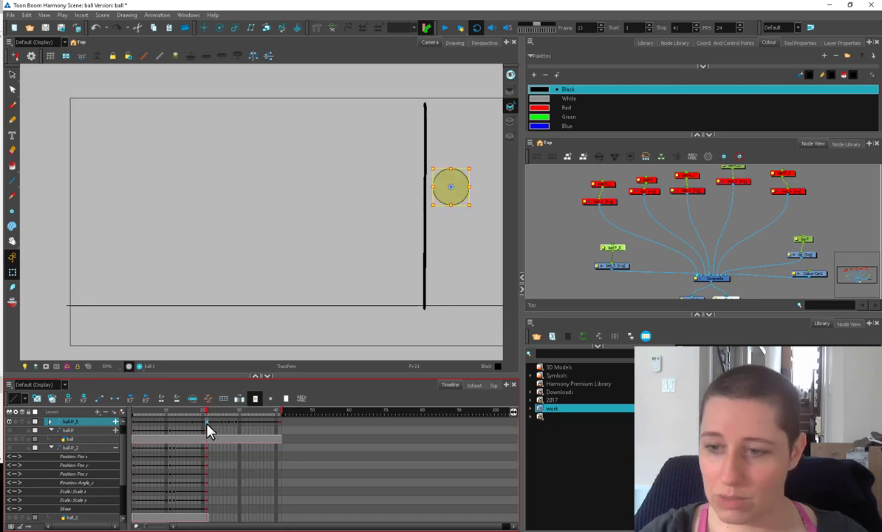
pyautogui.moveTo(205, 416); pyautogui.dragTo(83, 421)
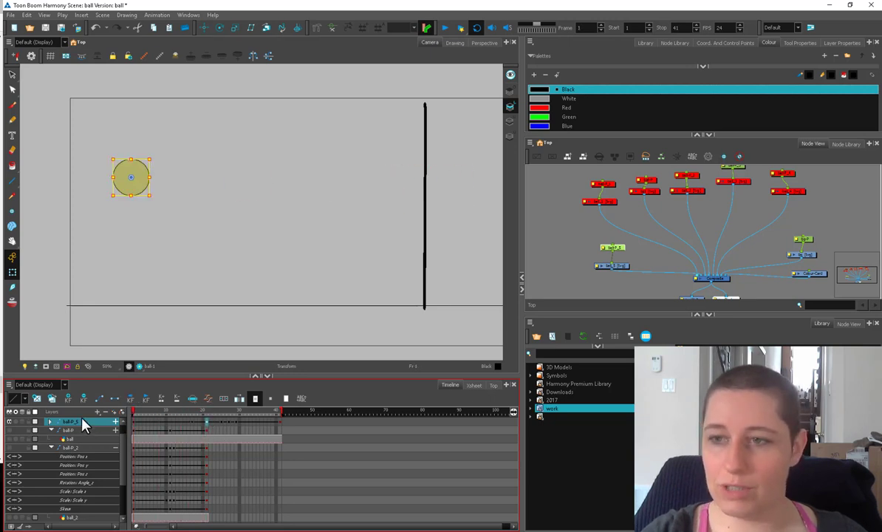
pyautogui.click(448, 30)
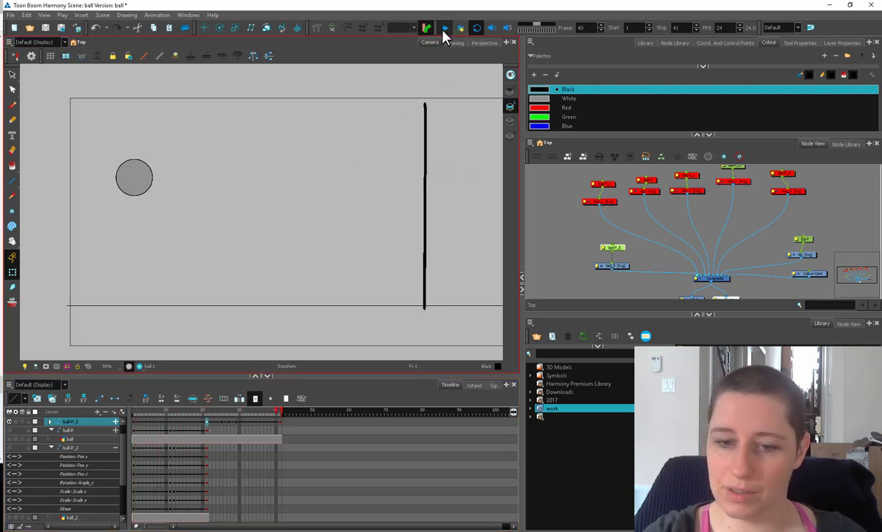
pyautogui.click(445, 29)
# Step: Move the ball's starting keyframe to frame 11 and replay the loop
pyautogui.click(135, 421)
pyautogui.moveTo(134, 420); pyautogui.dragTo(168, 424)
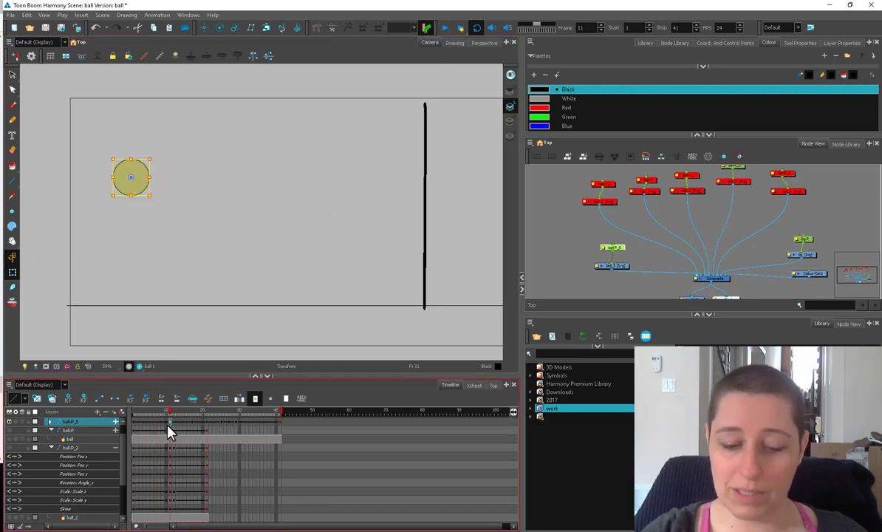
pyautogui.click(445, 28)
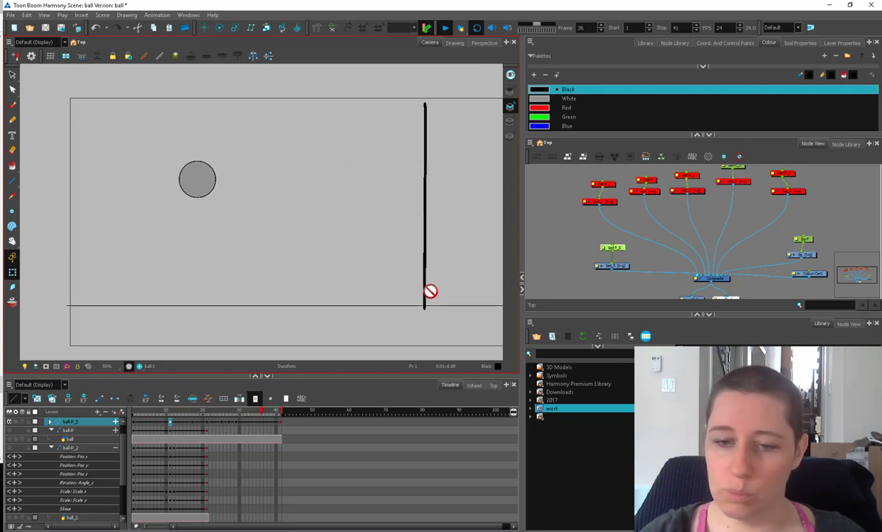
pyautogui.click(445, 28)
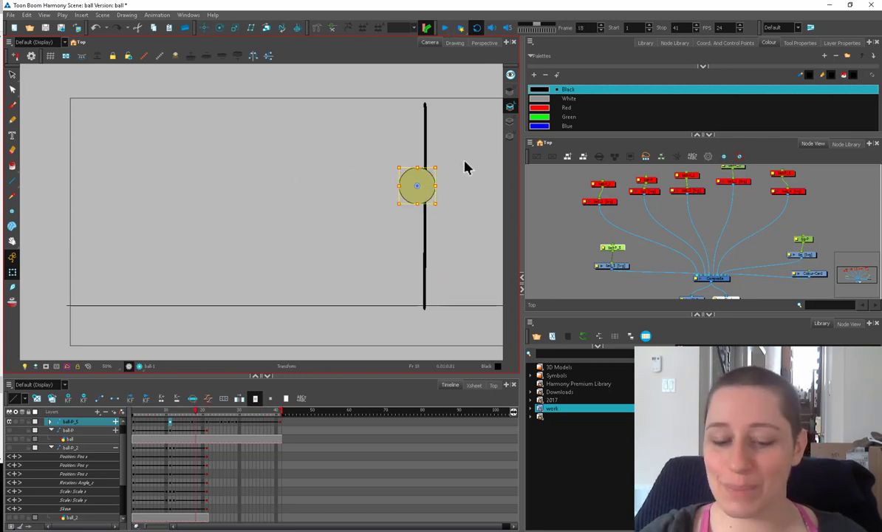
# Step: Scrub the ball's hold between frames 2 and 11 and play the motion again
pyautogui.click(164, 411)
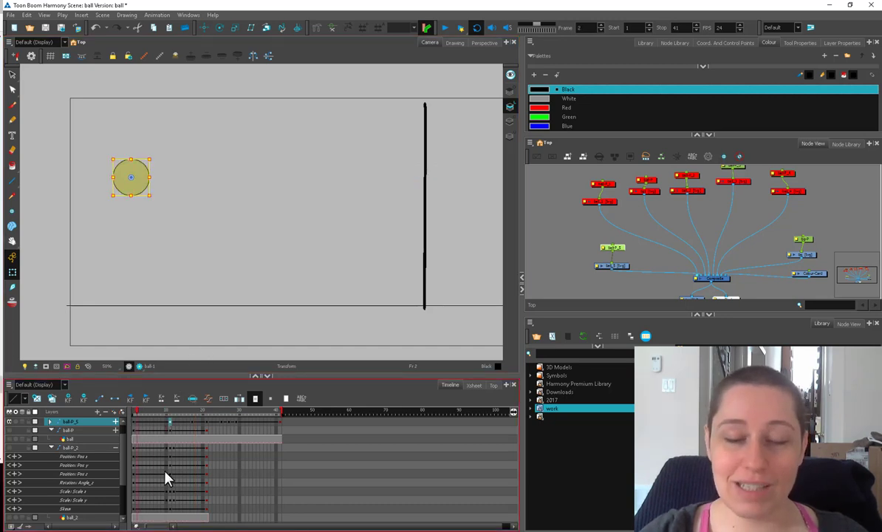
pyautogui.moveTo(172, 419)
pyautogui.mouseDown()
pyautogui.moveTo(189, 423)
pyautogui.moveTo(170, 430)
pyautogui.mouseUp()
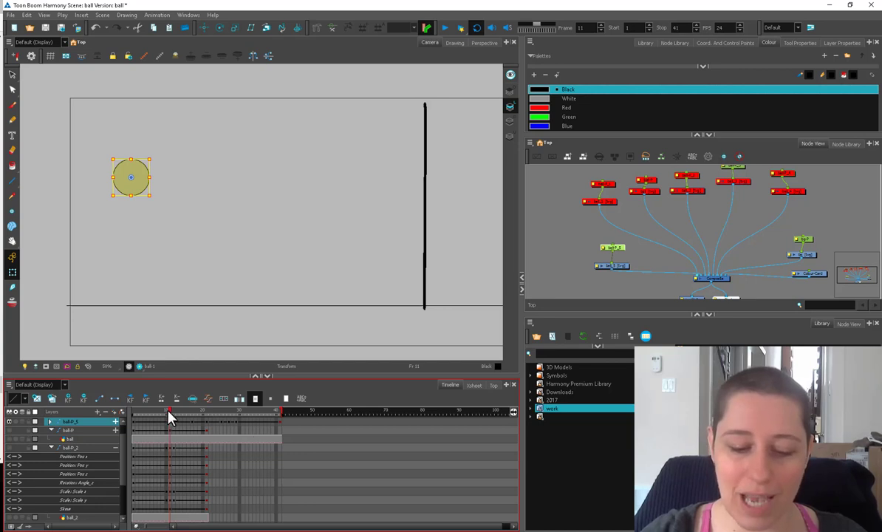
pyautogui.click(445, 27)
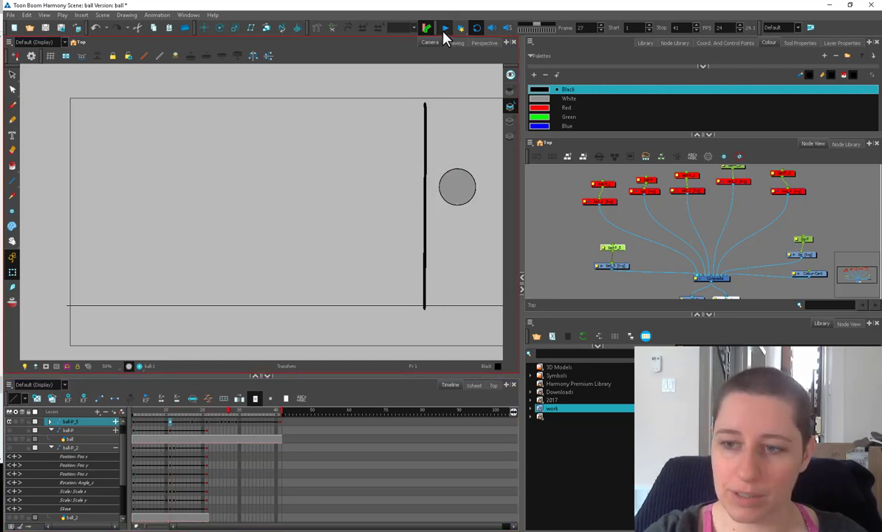
pyautogui.click(444, 29)
# Step: Move the ball's starting keyframe to frame 15 and replay the loop
pyautogui.moveTo(170, 422); pyautogui.dragTo(176, 424)
pyautogui.click(184, 423)
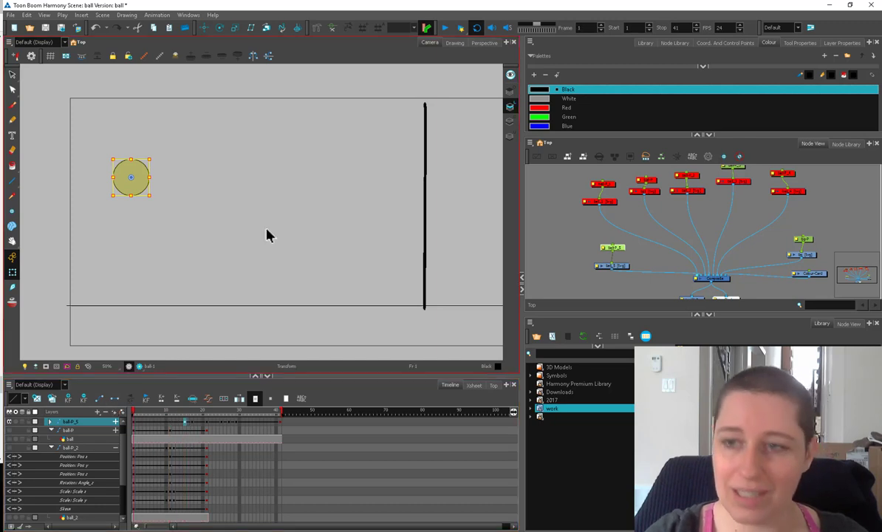
pyautogui.click(445, 28)
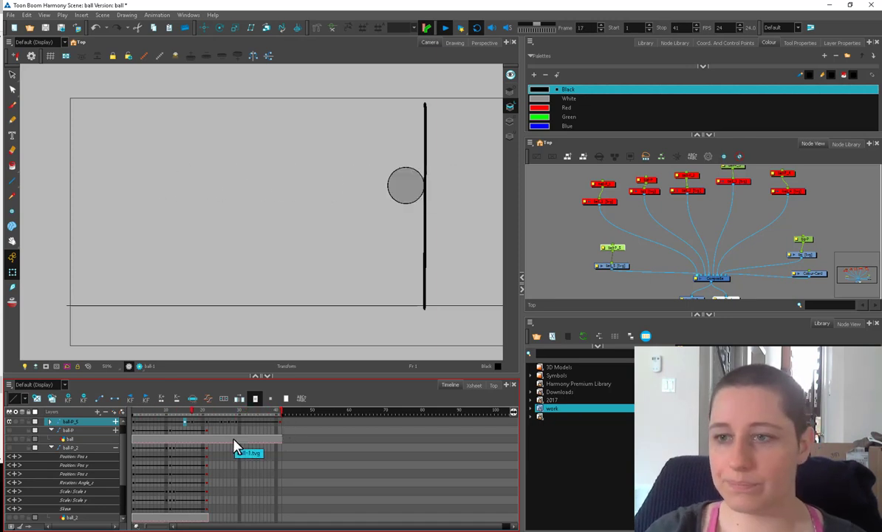
pyautogui.click(446, 28)
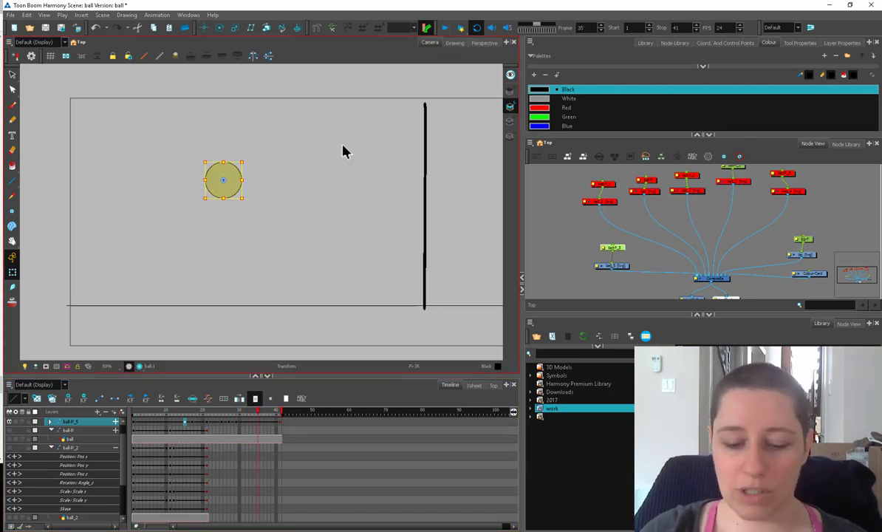
# Step: Create keyframes every 2 frames on the ball's peg layer from frame 1 to 41
pyautogui.click(279, 412)
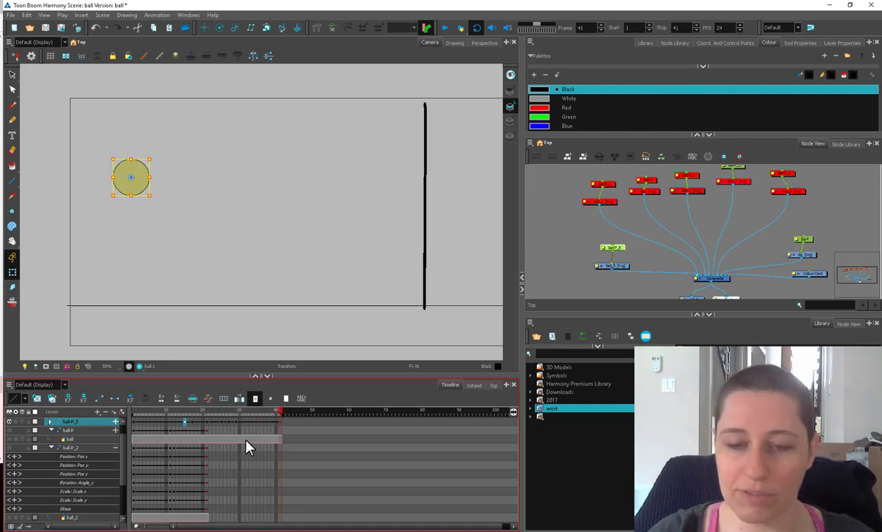
pyautogui.hotkey('shift', ',')
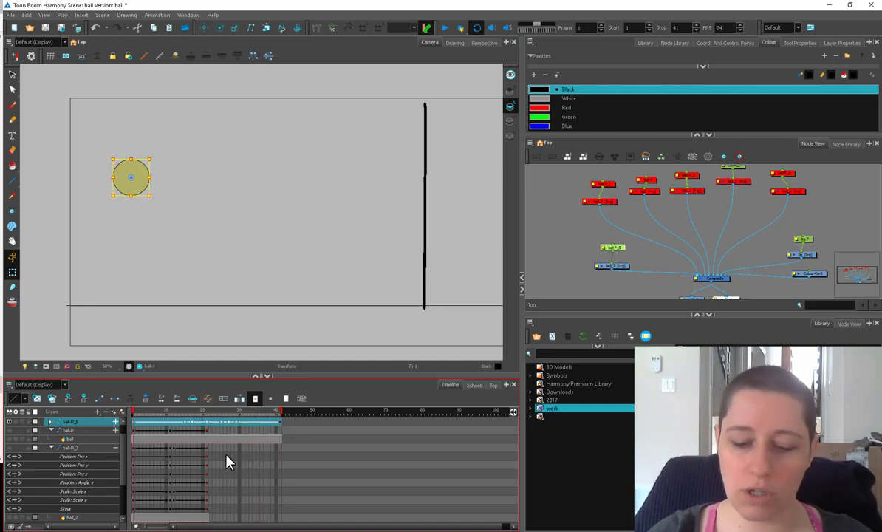
pyautogui.click(224, 398)
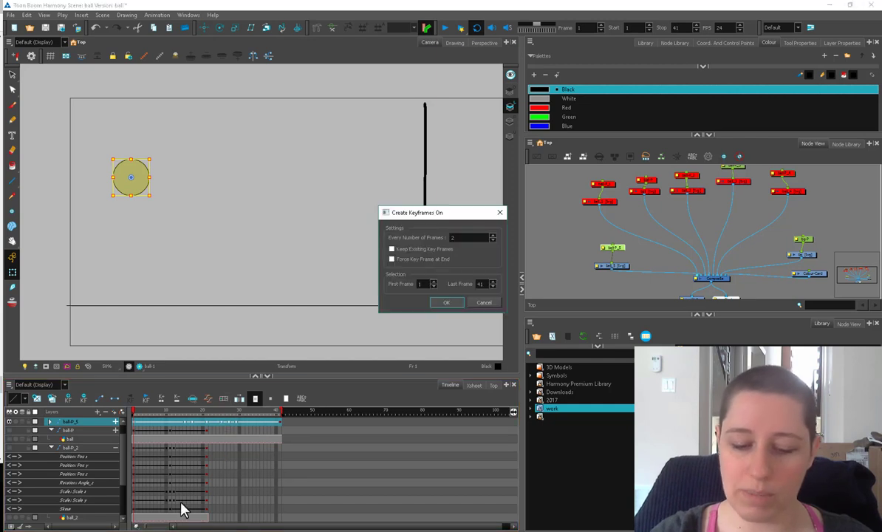
pyautogui.click(446, 303)
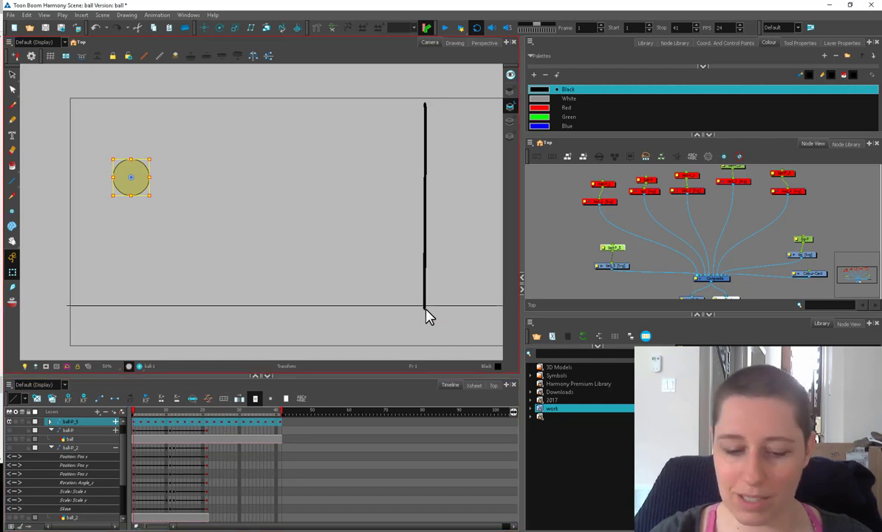
# Step: Deselect the layer, replay the loop on twos, and scrub the ball's jump up to frame 17
pyautogui.click(225, 405)
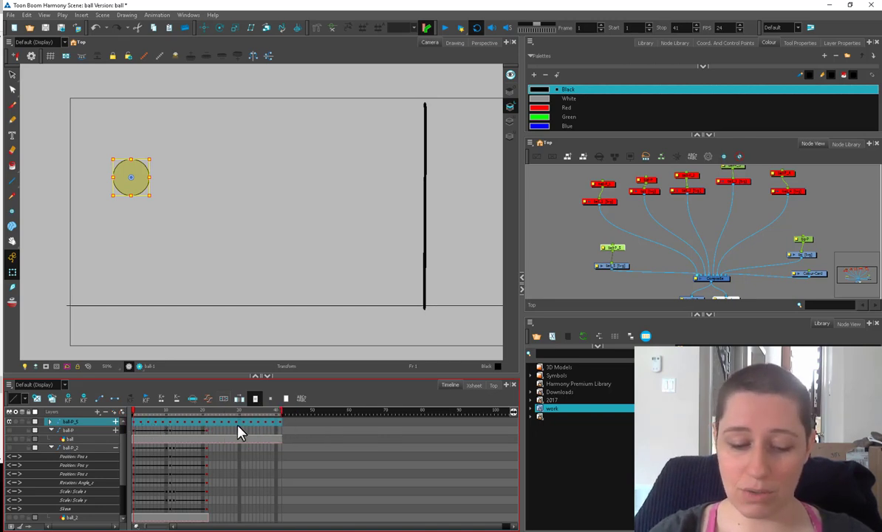
pyautogui.click(549, 225)
pyautogui.click(445, 27)
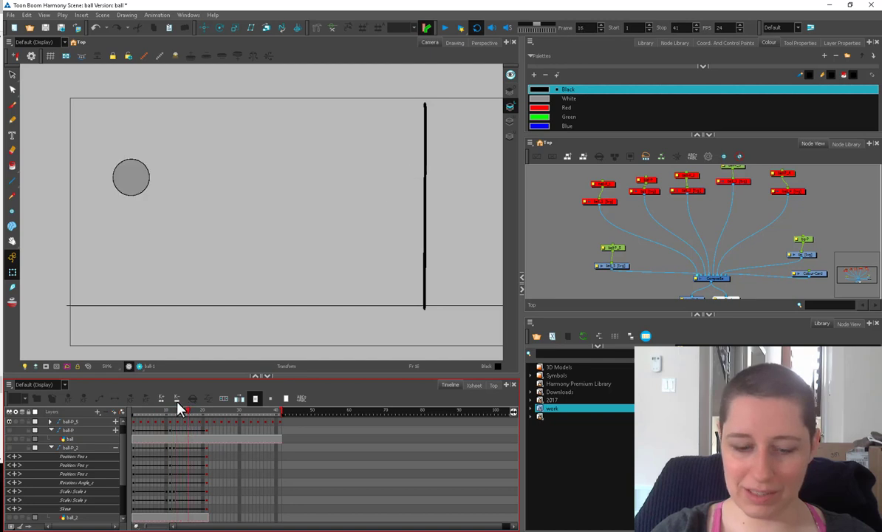
pyautogui.moveTo(175, 416); pyautogui.dragTo(192, 416)
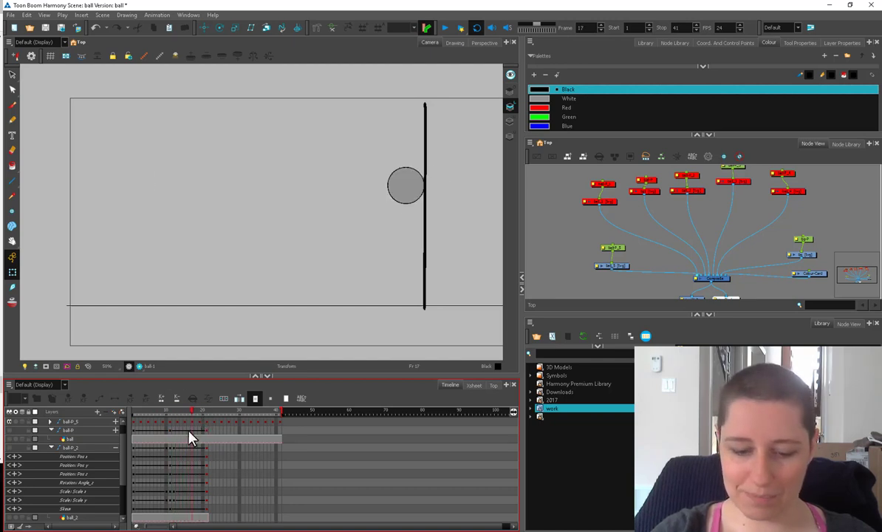
# Step: Turn on the onion skin, move the ball's frame 15 pose partway toward the vertical line, and replay the loop
pyautogui.click(177, 422)
pyautogui.click(191, 421)
pyautogui.moveTo(145, 185); pyautogui.dragTo(198, 184)
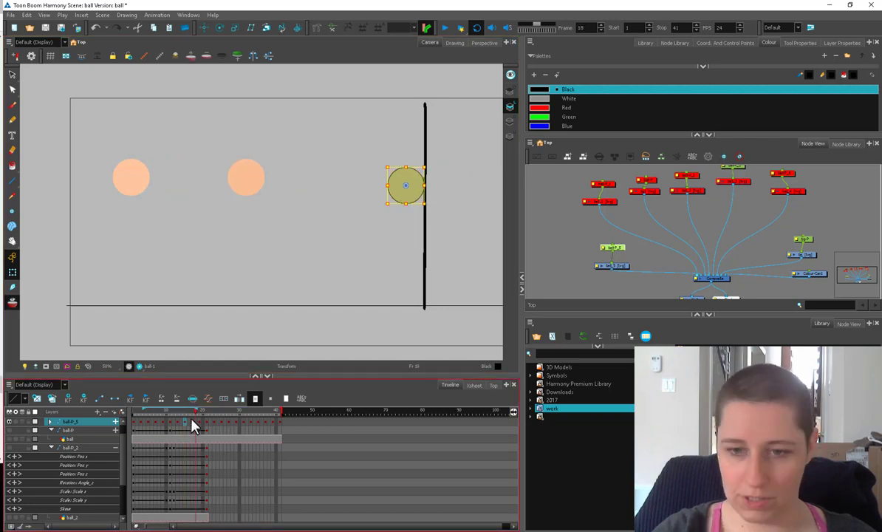
pyautogui.click(179, 427)
pyautogui.click(197, 421)
pyautogui.click(175, 428)
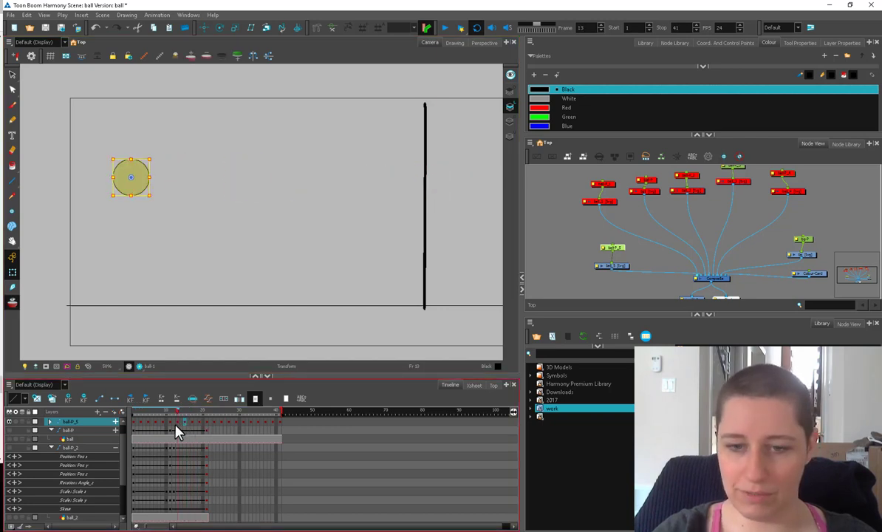
pyautogui.click(445, 28)
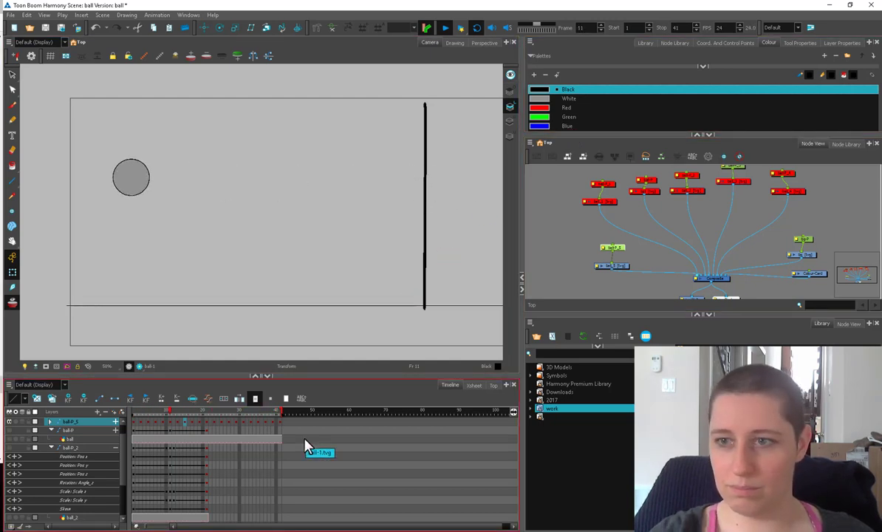
pyautogui.click(447, 29)
# Step: Nudge the ball's pose at frame 29 slightly to the right
pyautogui.moveTo(249, 415); pyautogui.dragTo(207, 426)
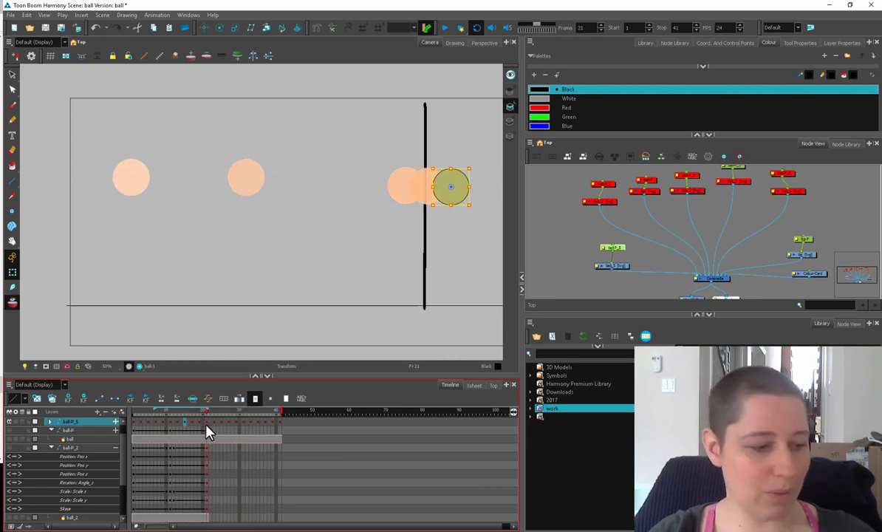
pyautogui.click(235, 423)
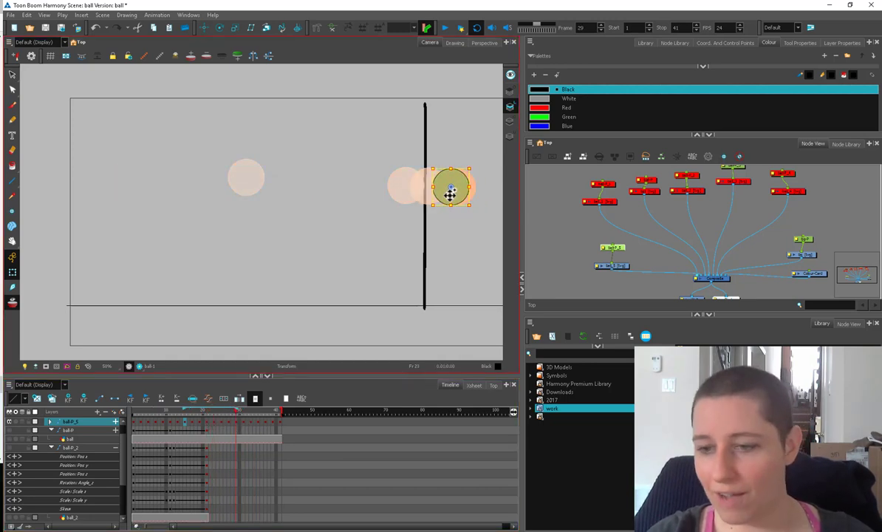
pyautogui.moveTo(450, 193); pyautogui.dragTo(455, 189)
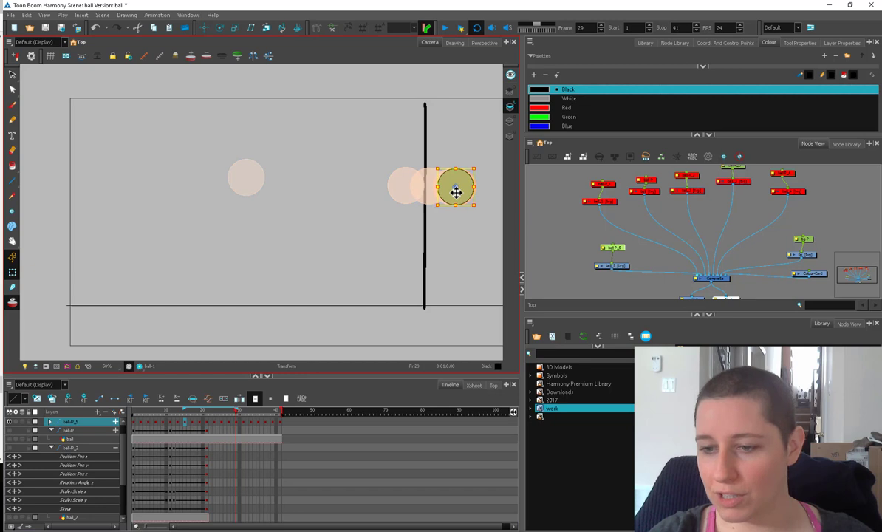
# Step: Adjust the ball's in-between poses at frames 19 and 17 slightly to the right and replay the loop
pyautogui.click(243, 427)
pyautogui.click(199, 423)
pyautogui.moveTo(445, 191); pyautogui.dragTo(411, 190)
pyautogui.click(193, 422)
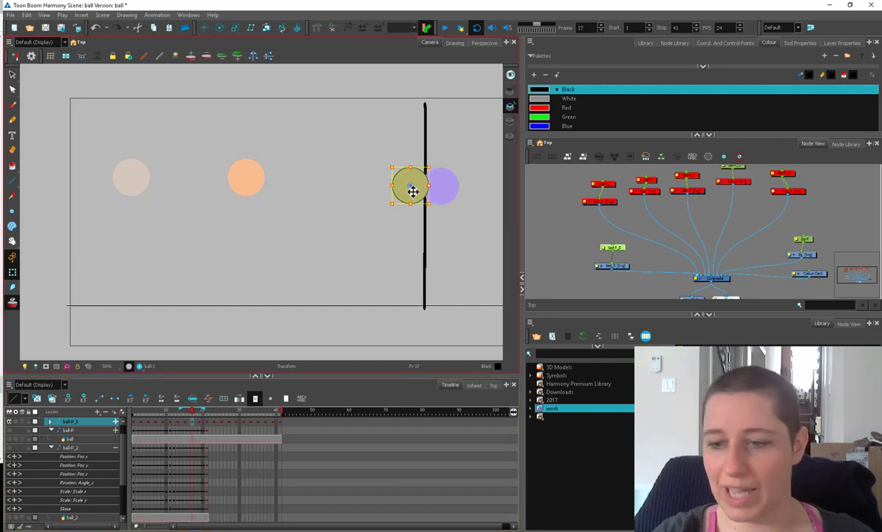
pyautogui.click(182, 427)
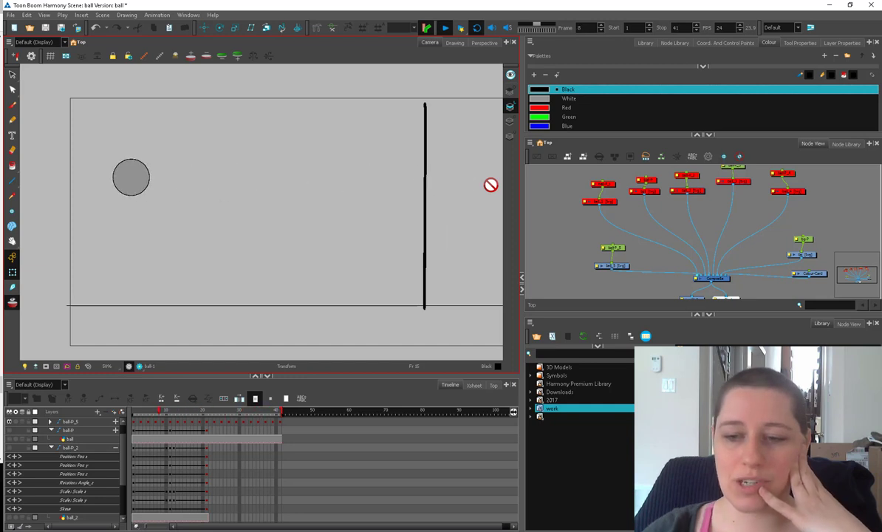
pyautogui.click(543, 251)
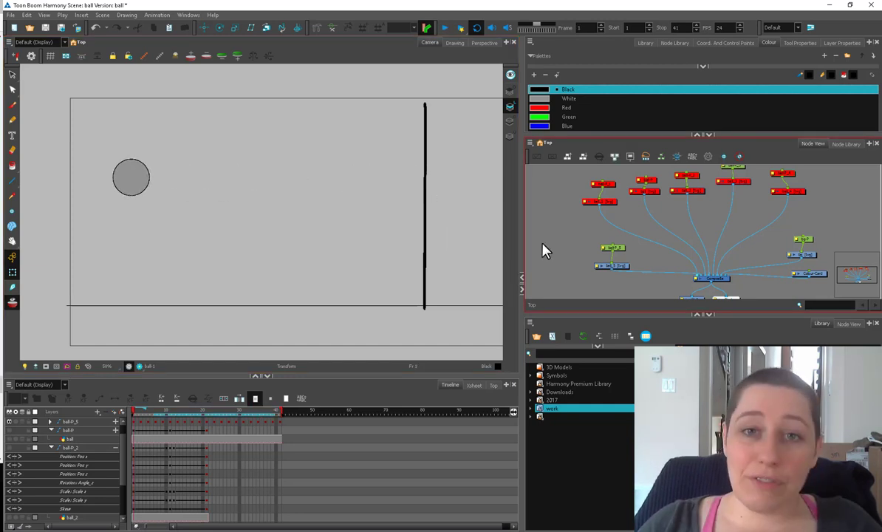